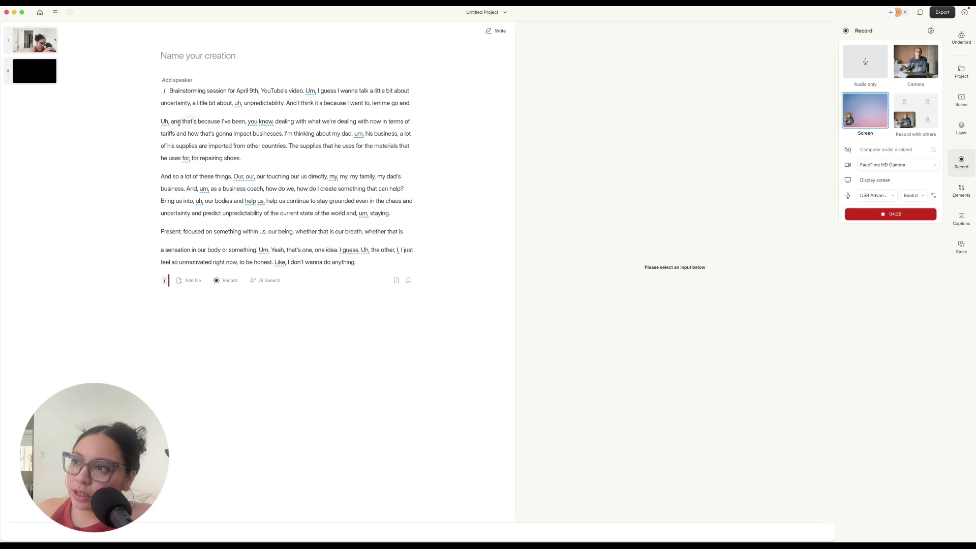
# Step: Copy the entire brainstorming session transcript, from its opening line to the last sentence about feeling unmotivated
pyautogui.click(358, 265)
pyautogui.moveTo(358, 264); pyautogui.dragTo(169, 90)
pyautogui.press('super+c')
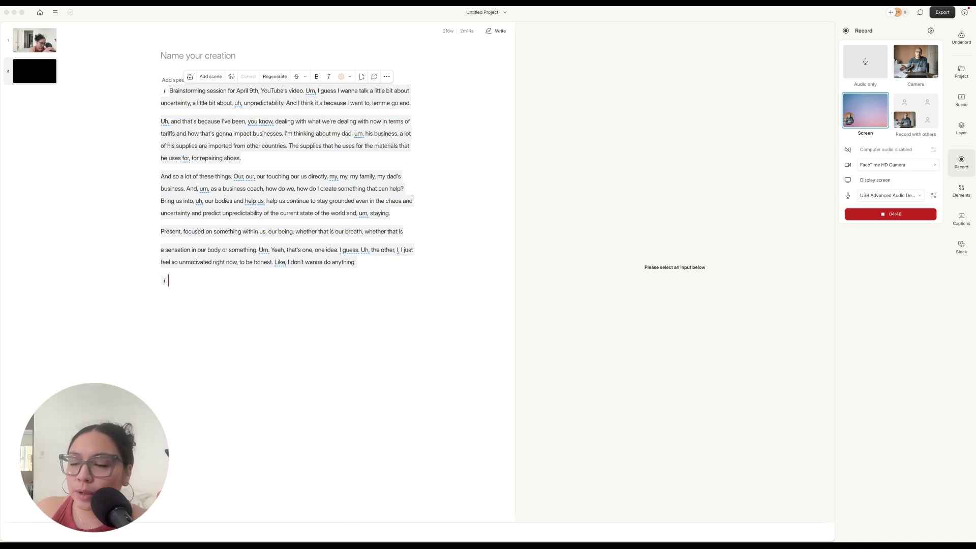
# Step: Switch to a new Claude chat and write "can you help me create a topic or newsletter using this script." as the prompt
pyautogui.moveTo(1, 202); pyautogui.dragTo(537, 168)
pyautogui.doubleClick(458, 169)
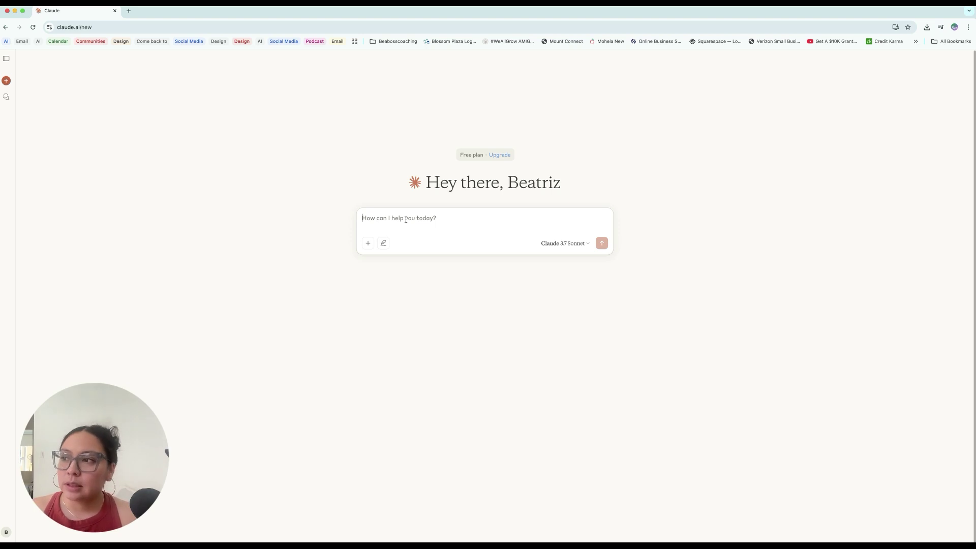
pyautogui.write('can yo')
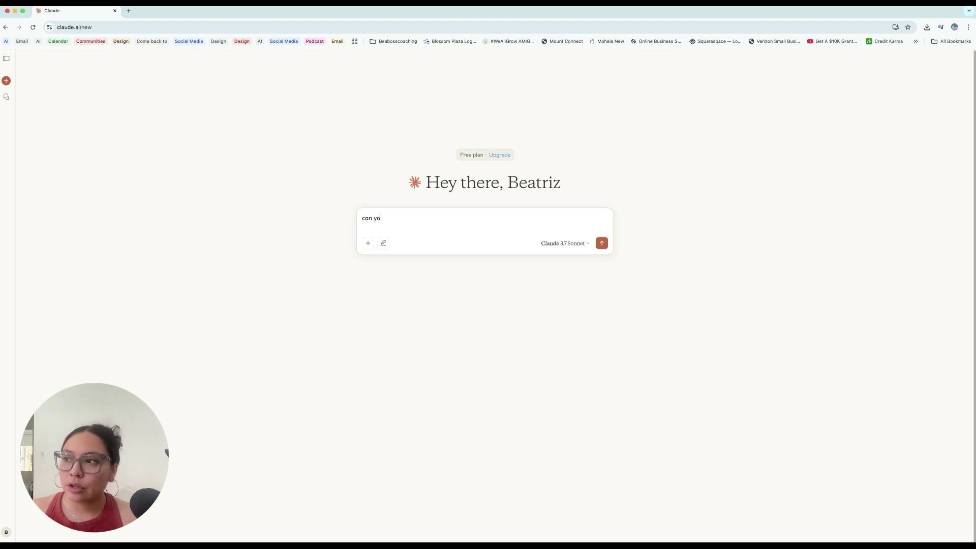
pyautogui.write('u help me cr')
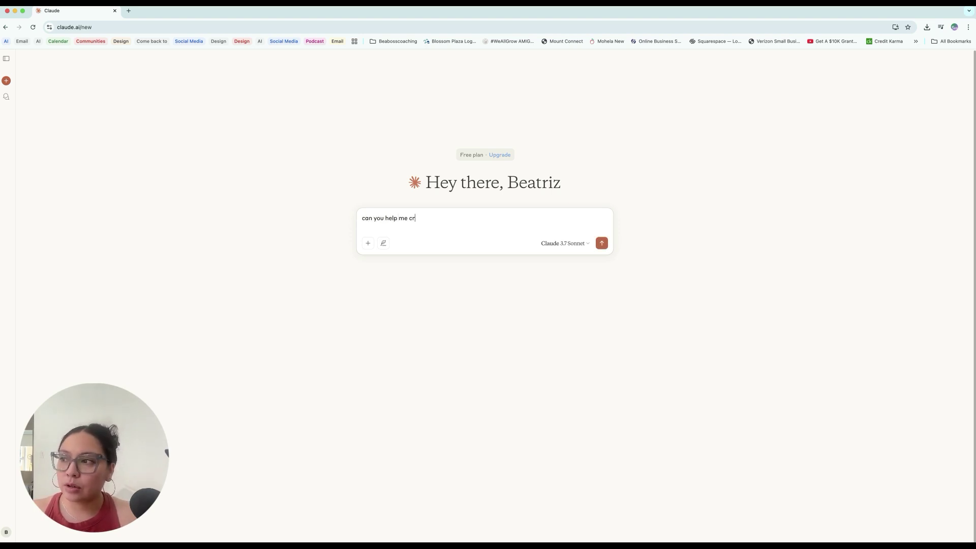
pyautogui.write('eate a topic or ')
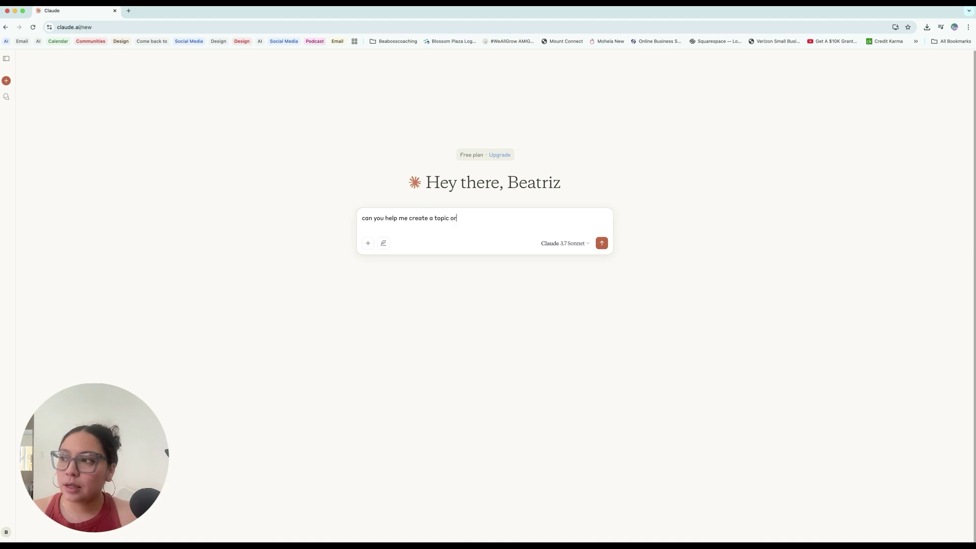
pyautogui.write('theme')
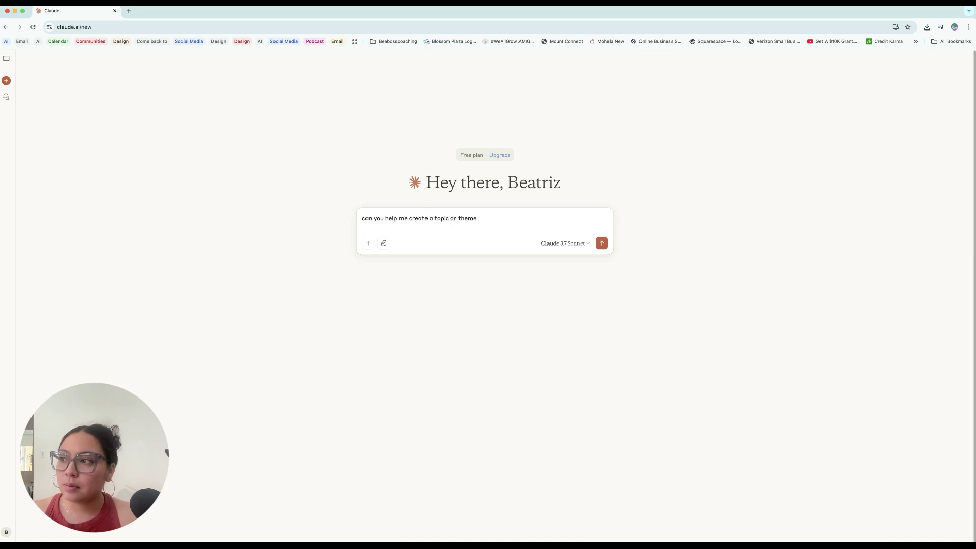
pyautogui.press('BackSpace')
pyautogui.press('BackSpace')
pyautogui.press('BackSpace')
pyautogui.press('BackSpace')
pyautogui.press('BackSpace')
pyautogui.press('BackSpace')
pyautogui.write('newsletter ')
pyautogui.write('uisn')
pyautogui.press('BackSpace')
pyautogui.press('BackSpace')
pyautogui.press('BackSpace')
pyautogui.write('sing this script?')
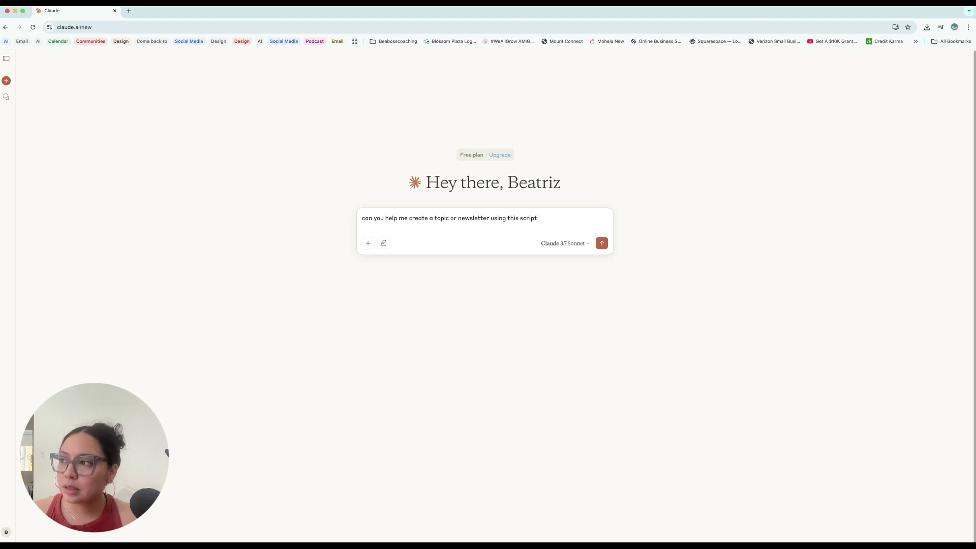
# Step: Paste the copied transcript after the prompt sentence and place the cursor just before "Brainstorming"
pyautogui.press('super+v')
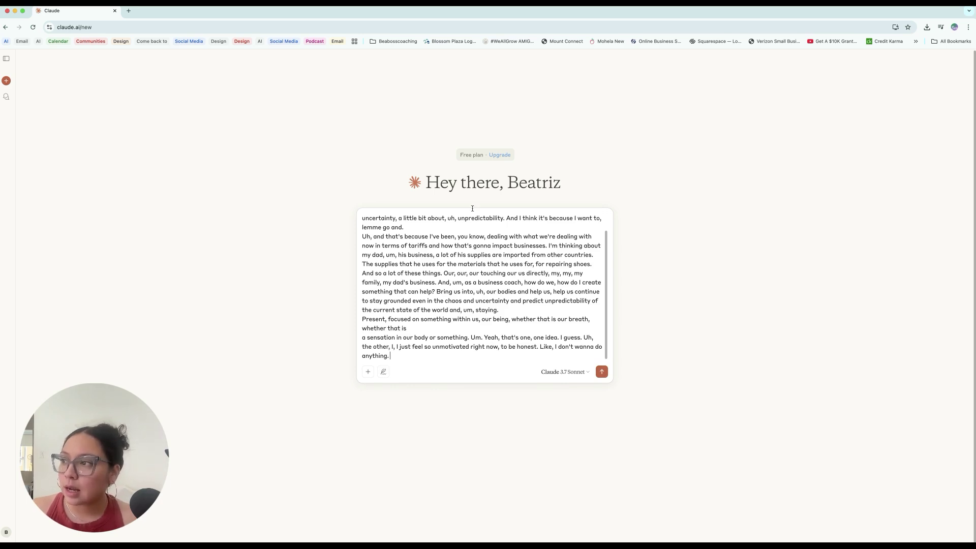
pyautogui.scroll(1, 469, 224)
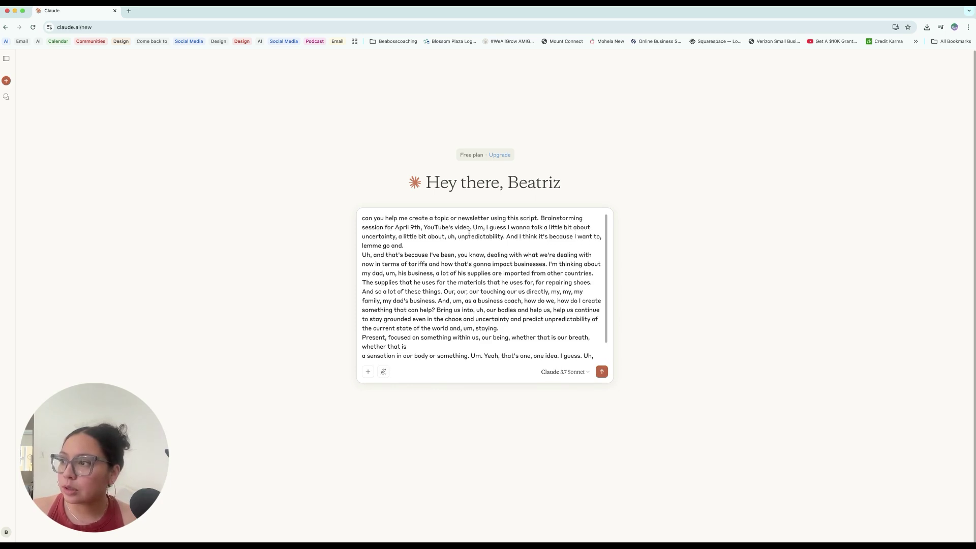
pyautogui.click(539, 219)
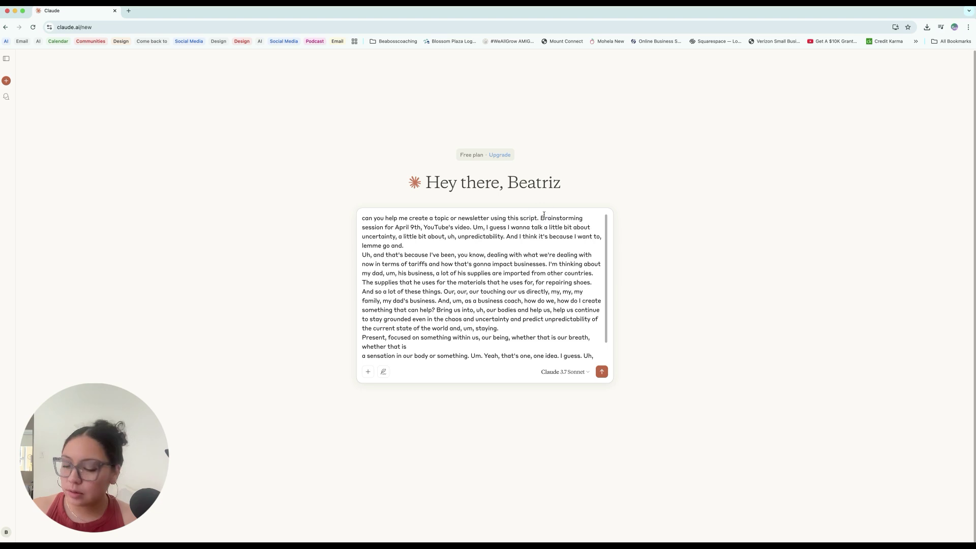
pyautogui.write('Make it')
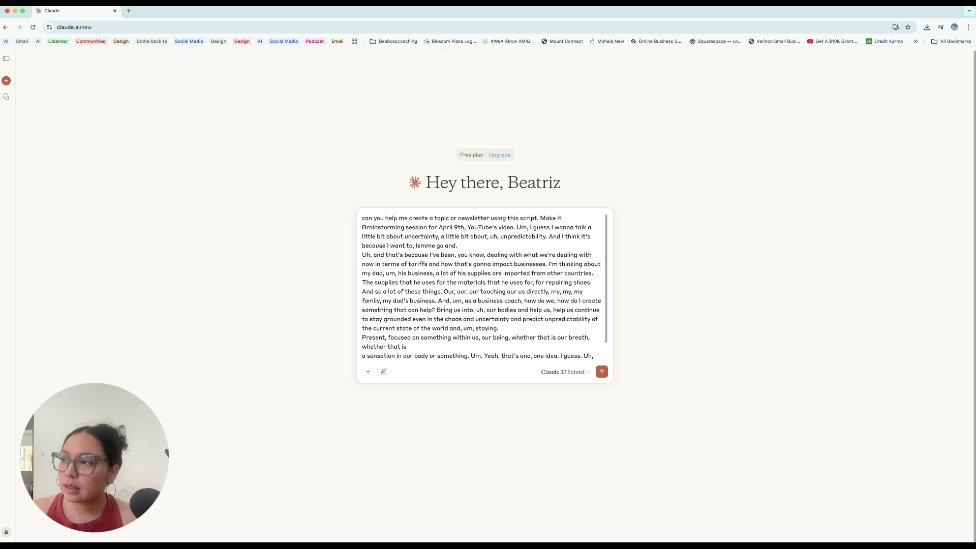
pyautogui.press('BackSpace')
pyautogui.press('BackSpace')
pyautogui.press('BackSpace')
pyautogui.press('BackSpace')
pyautogui.press('BackSpace')
pyautogui.press('BackSpace')
pyautogui.press('BackSpace')
pyautogui.press('BackSpace')
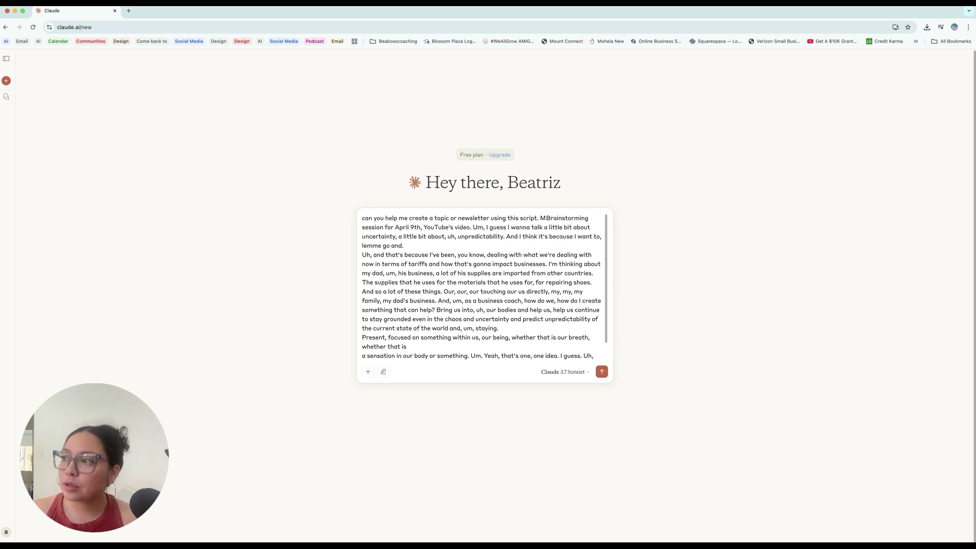
# Step: Add the instruction "Keep my tone of voice." ahead of the pasted transcript and submit the prompt
pyautogui.write('Keep my tone of voi')
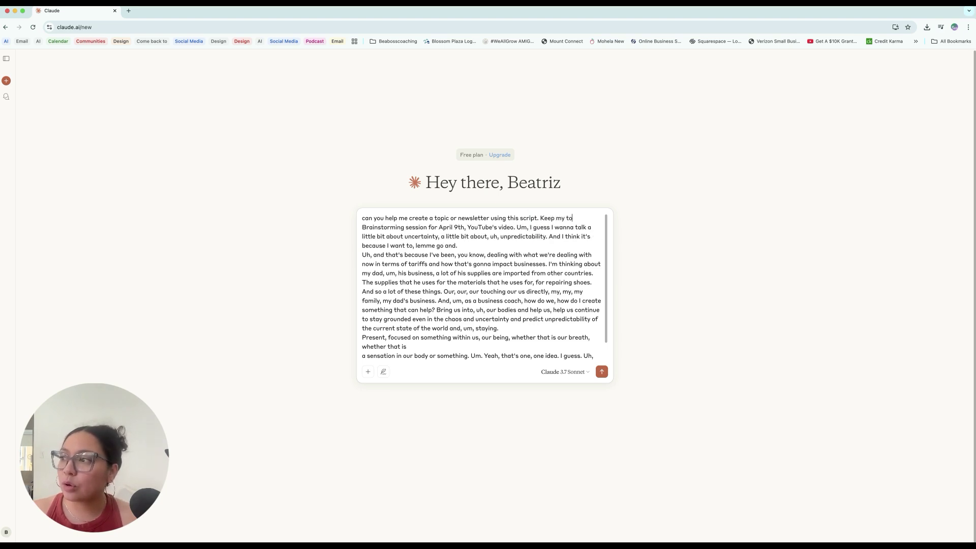
pyautogui.write('ce')
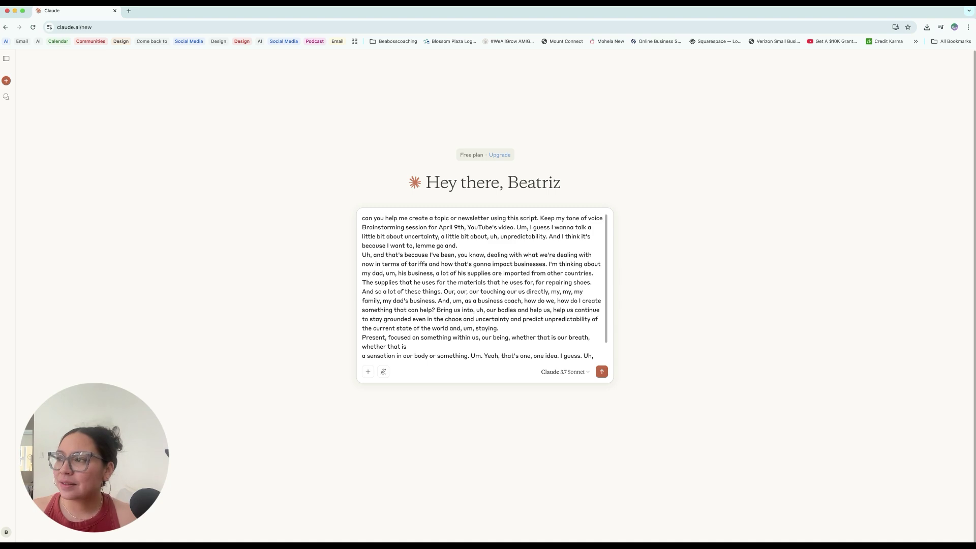
pyautogui.press('BackSpace')
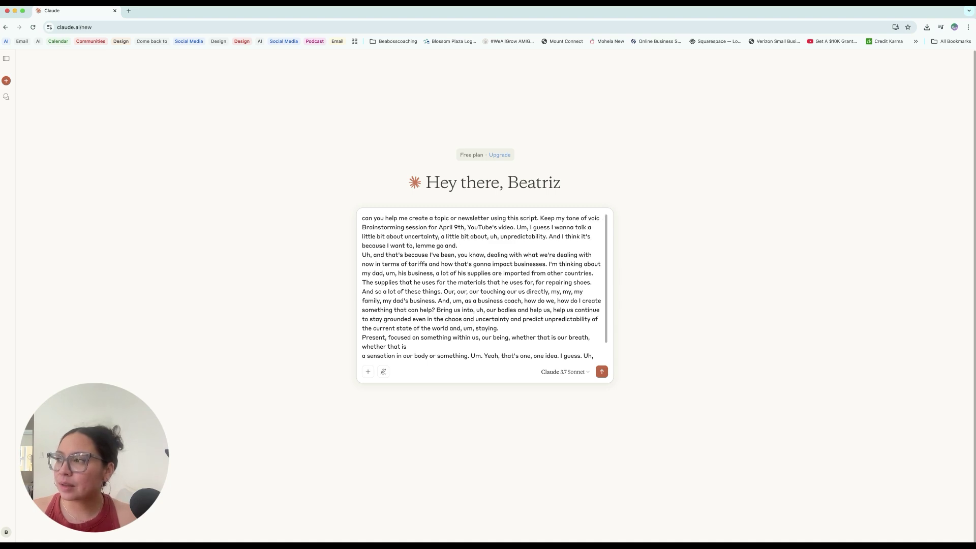
pyautogui.write('ce.')
pyautogui.press('Return')
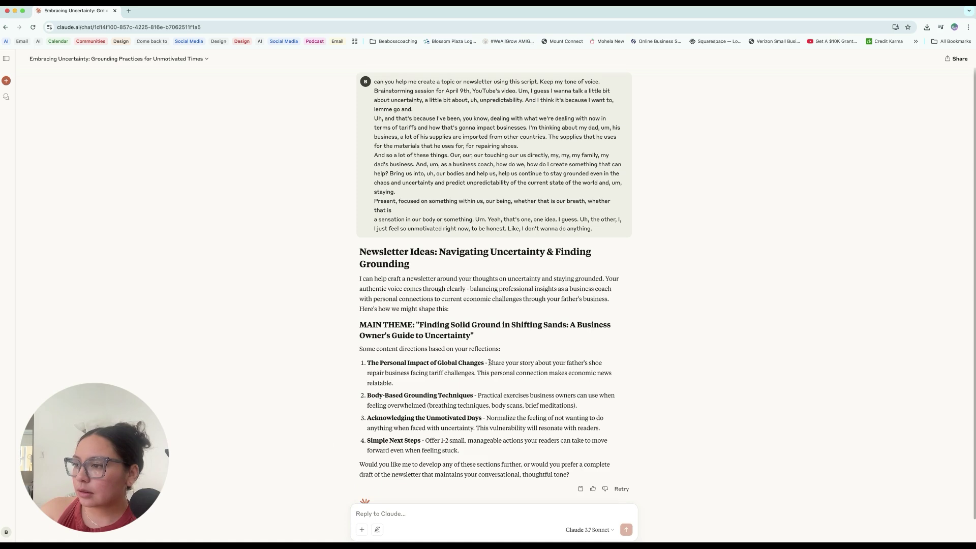
pyautogui.scroll(-1, 491, 380)
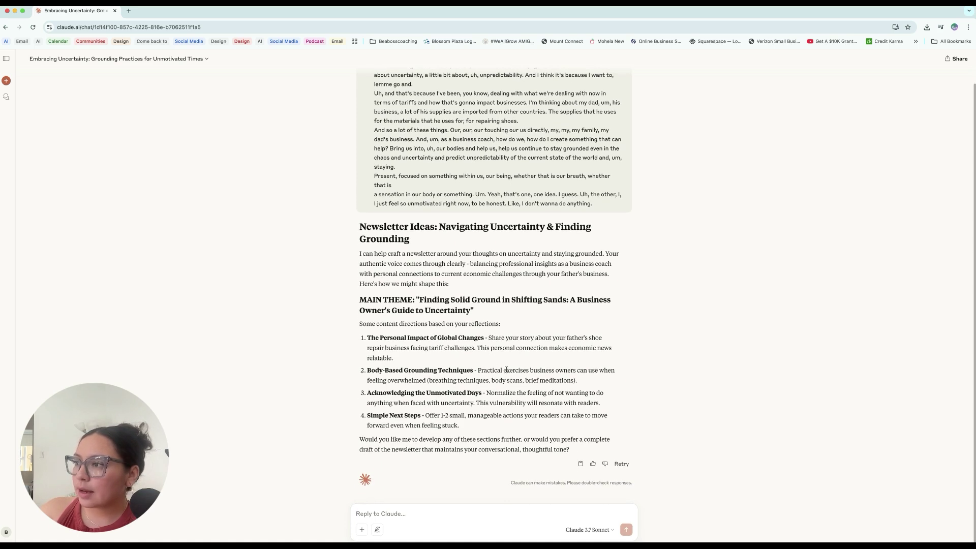
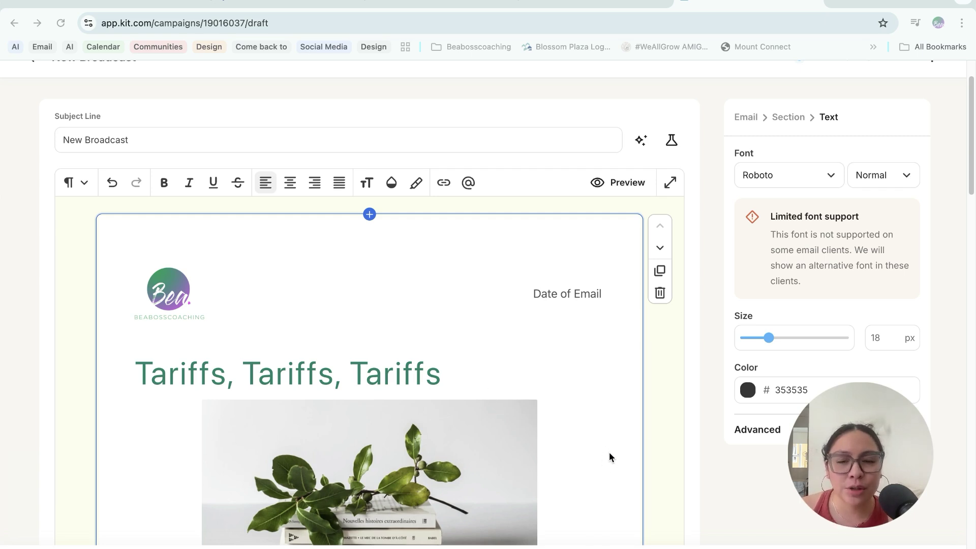
# Step: Switch to the newsletter broadcast draft in Kit and review it from the header and image through the body paragraphs
pyautogui.scroll(-1, 615, 459)
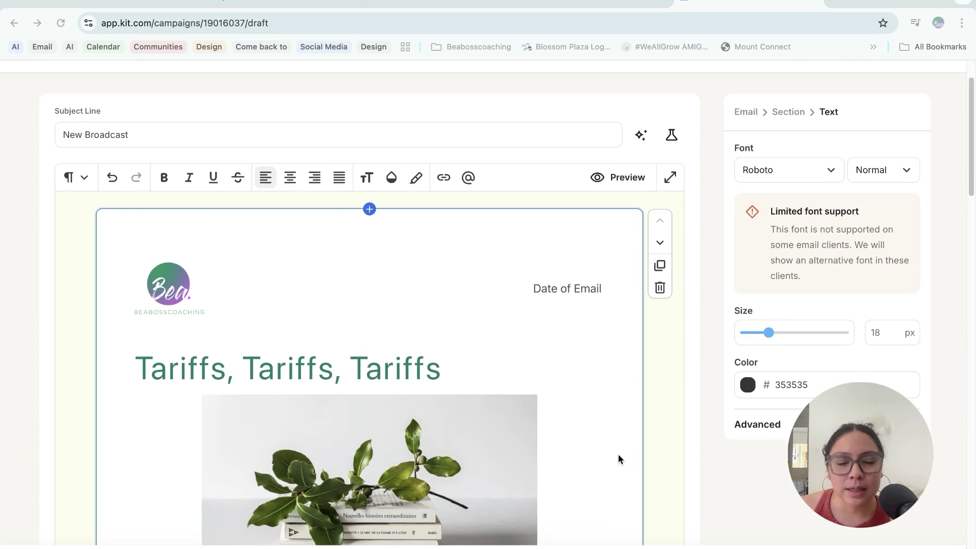
pyautogui.scroll(-5, 625, 468)
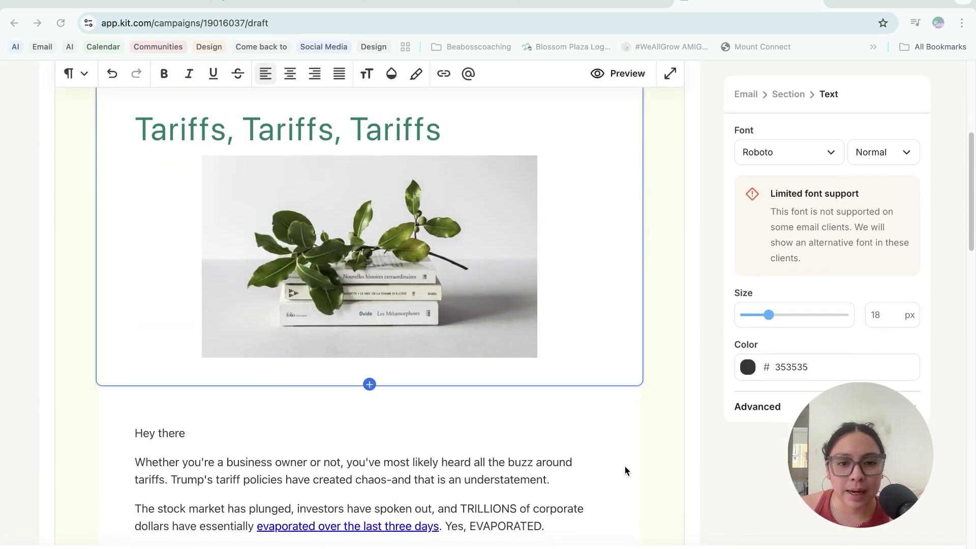
pyautogui.scroll(-2, 624, 466)
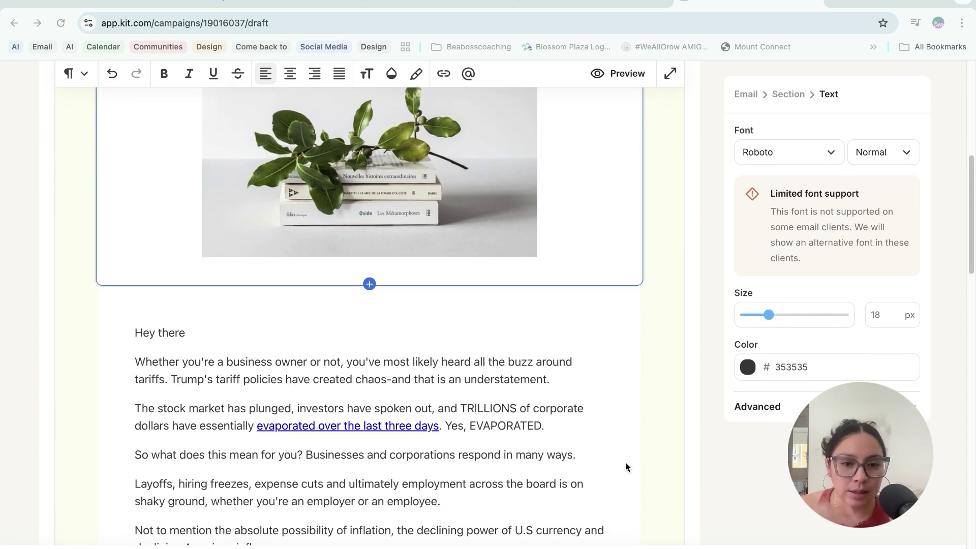
pyautogui.scroll(-1, 618, 457)
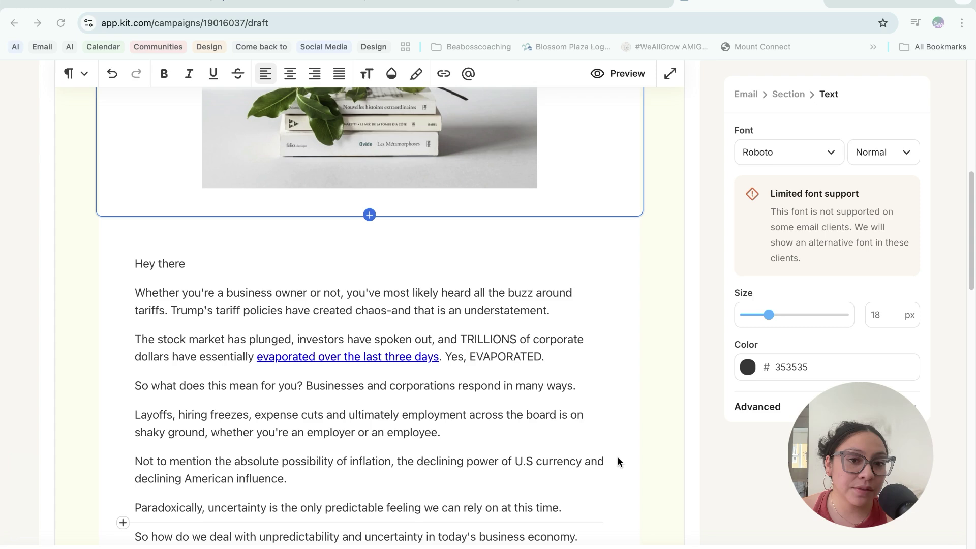
pyautogui.scroll(-1, 636, 449)
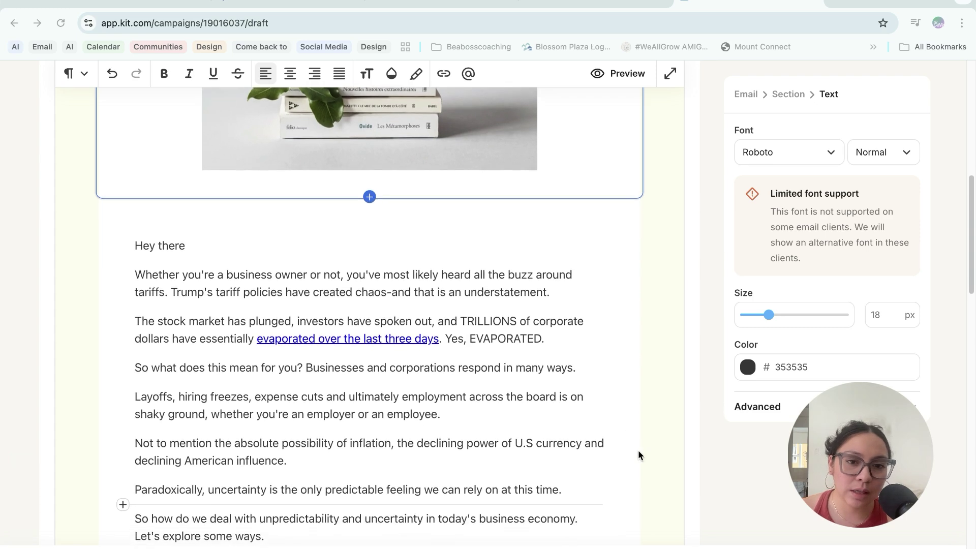
pyautogui.scroll(-2, 639, 450)
pyautogui.scroll(1, 573, 423)
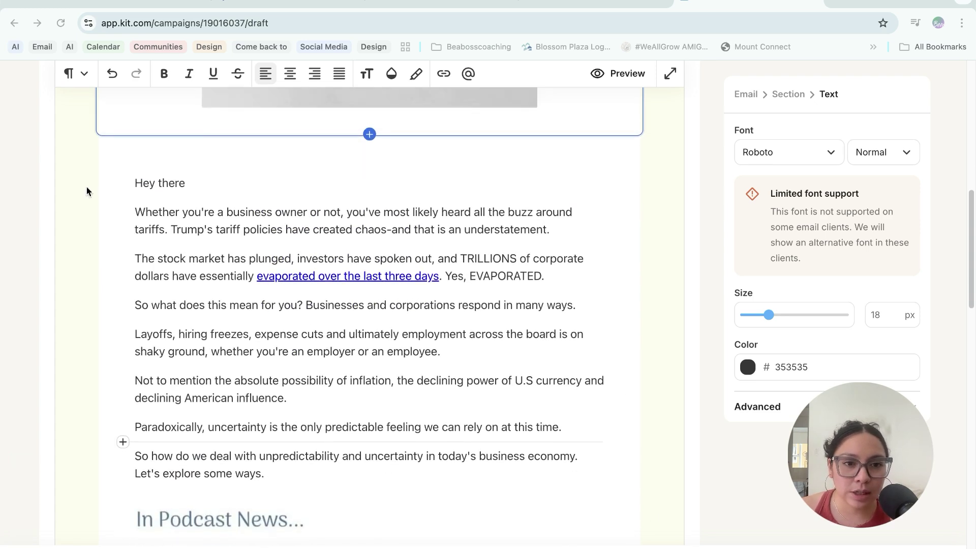
pyautogui.scroll(5, 301, 374)
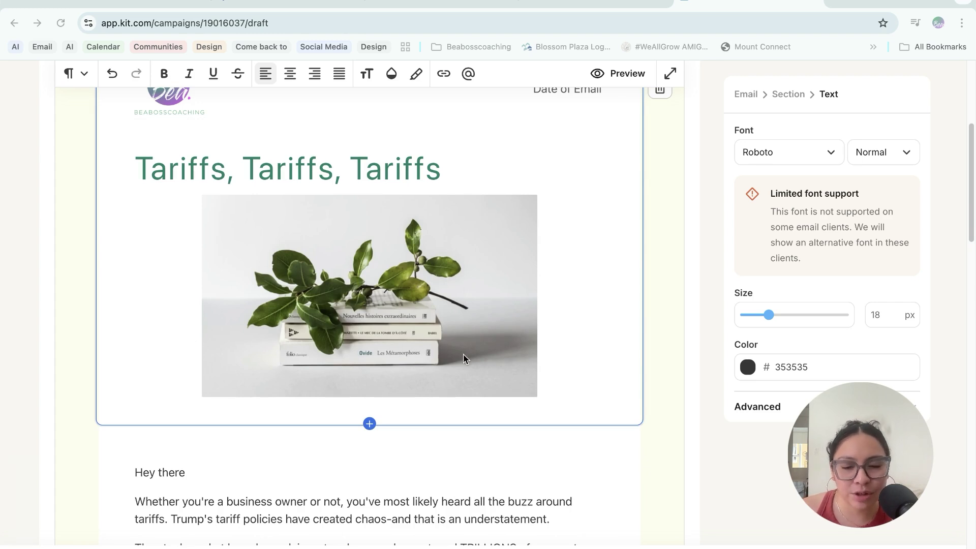
pyautogui.scroll(1, 460, 356)
pyautogui.scroll(1, 464, 357)
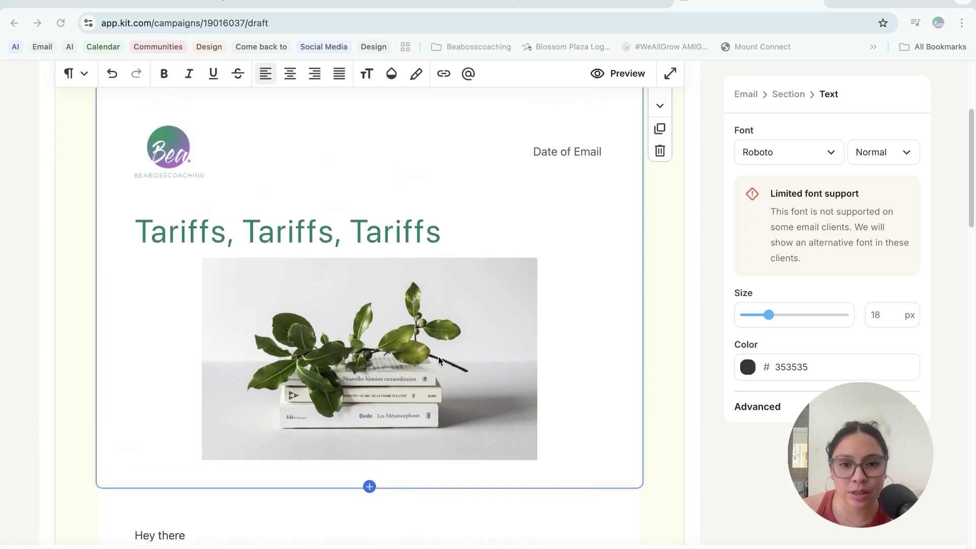
# Step: Replace the "Date of Email" placeholder in the newsletter header with 4/10/25
pyautogui.click(570, 149)
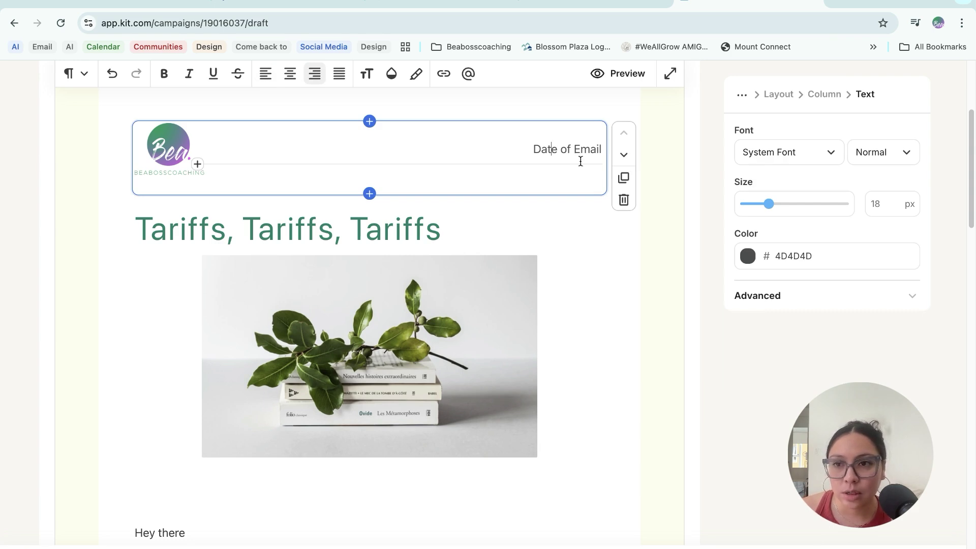
pyautogui.write('4/1')
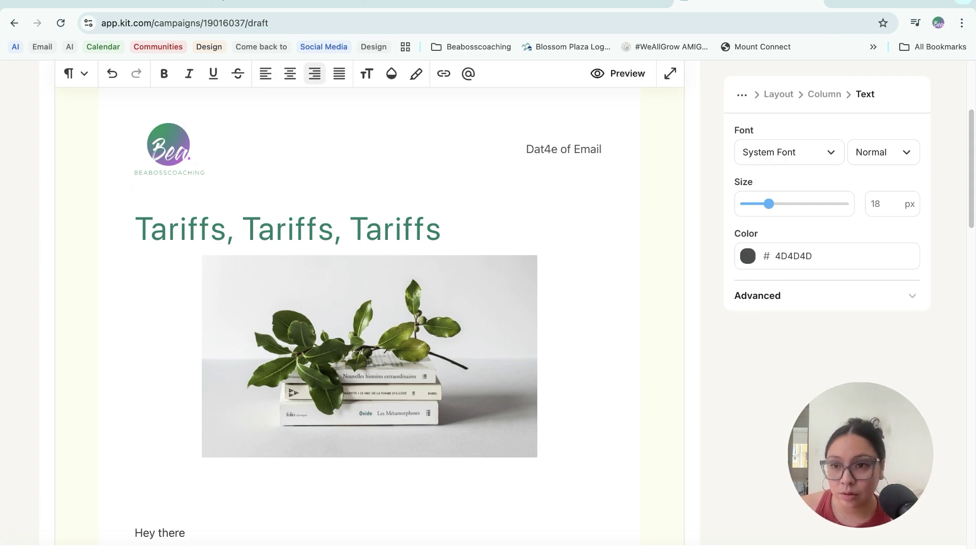
pyautogui.write('0/25')
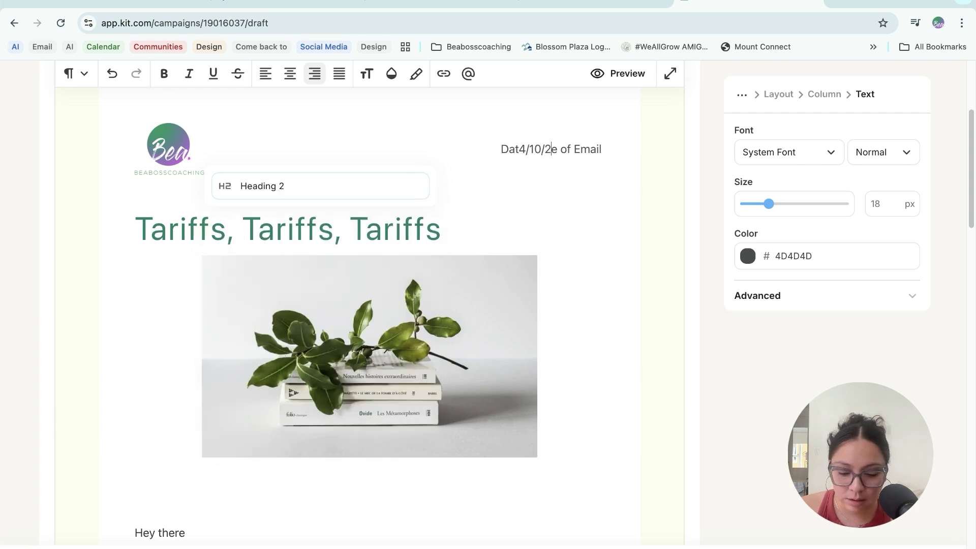
pyautogui.doubleClick(582, 150)
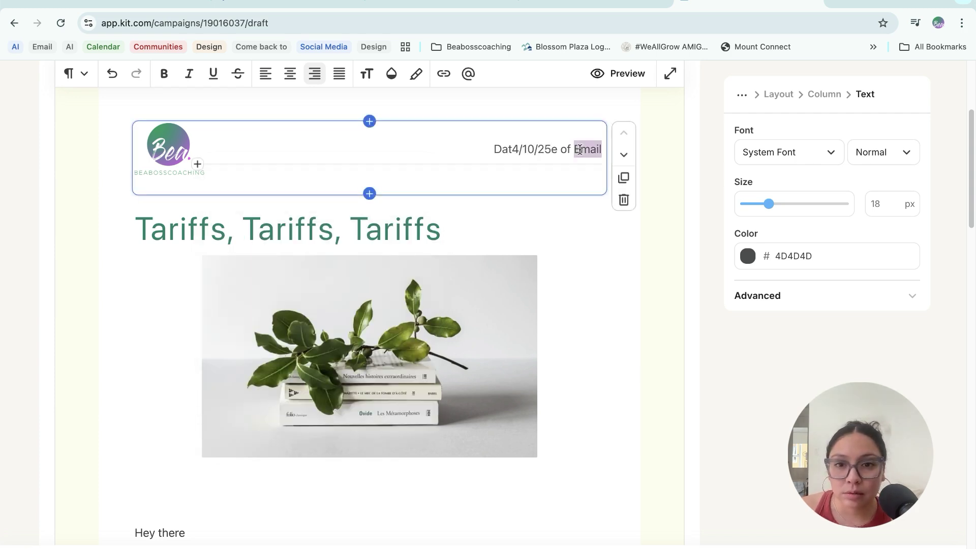
pyautogui.press('BackSpace')
pyautogui.press('BackSpace')
pyautogui.press('BackSpace')
pyautogui.press('BackSpace')
pyautogui.press('BackSpace')
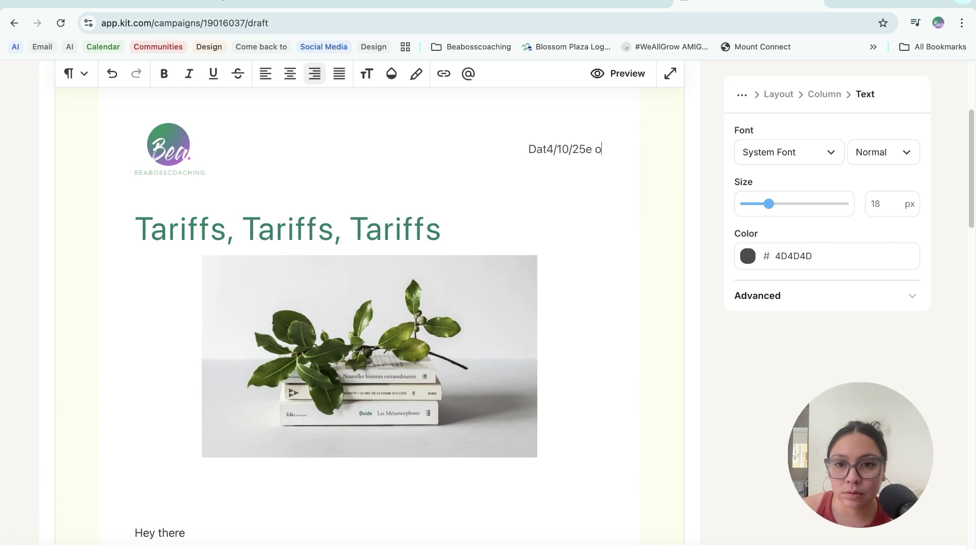
pyautogui.press('BackSpace')
pyautogui.click(563, 150)
pyautogui.press('BackSpace')
pyautogui.press('BackSpace')
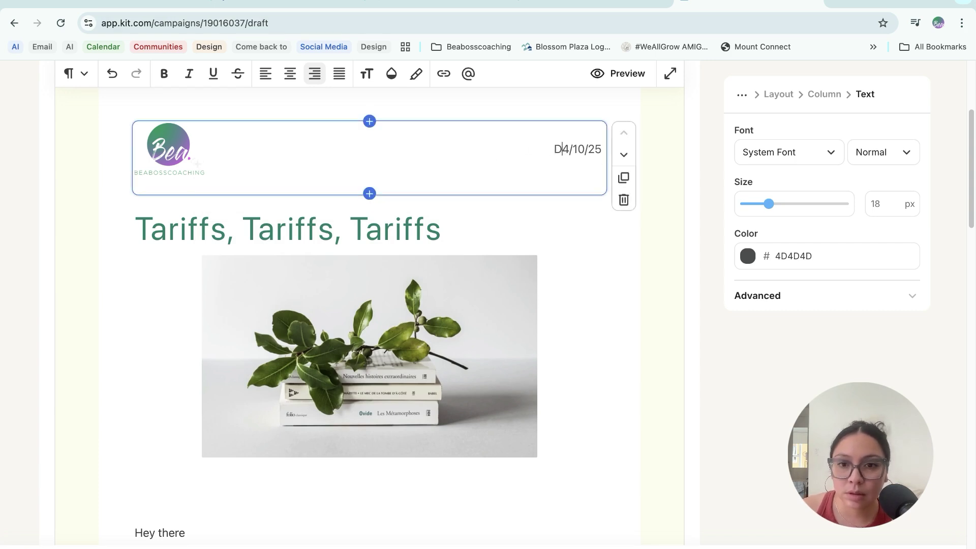
pyautogui.press('BackSpace')
# Step: Open the email preview of the newsletter and check its body paragraphs beginning at "Hey there"
pyautogui.scroll(-6, 376, 422)
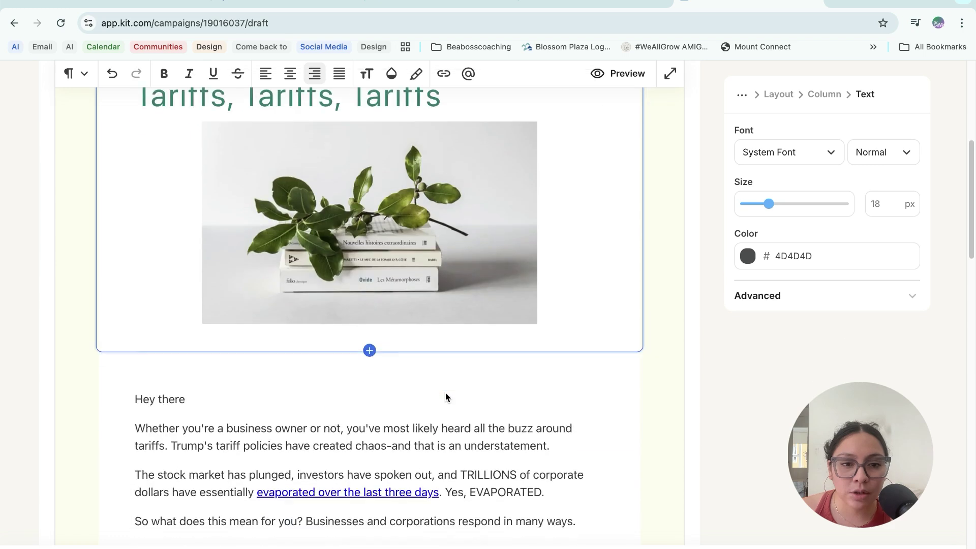
pyautogui.scroll(-1, 466, 401)
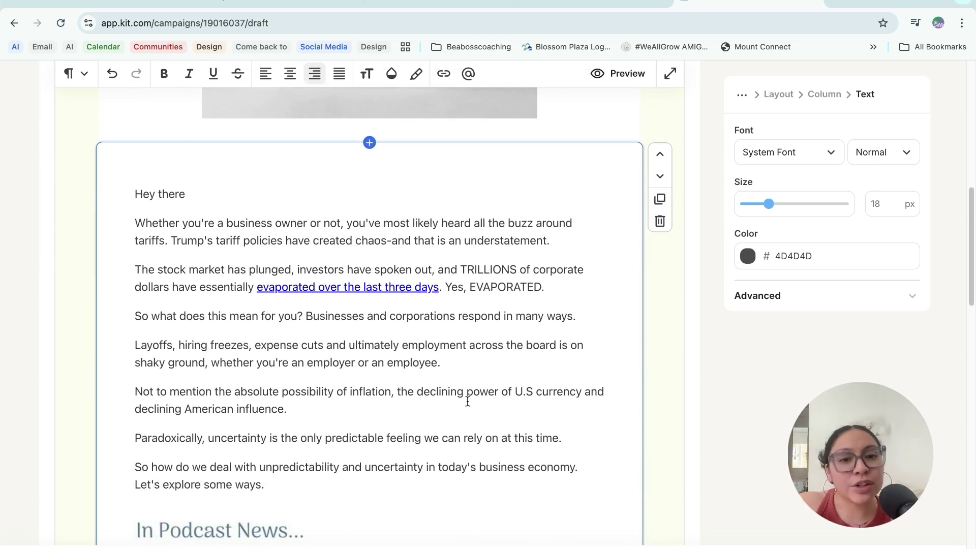
pyautogui.scroll(-1, 462, 429)
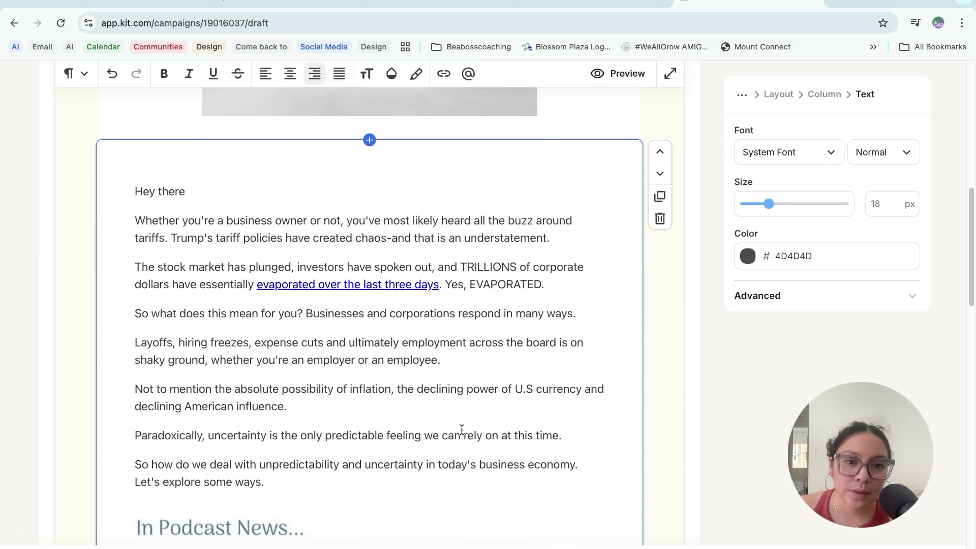
pyautogui.scroll(-1, 462, 429)
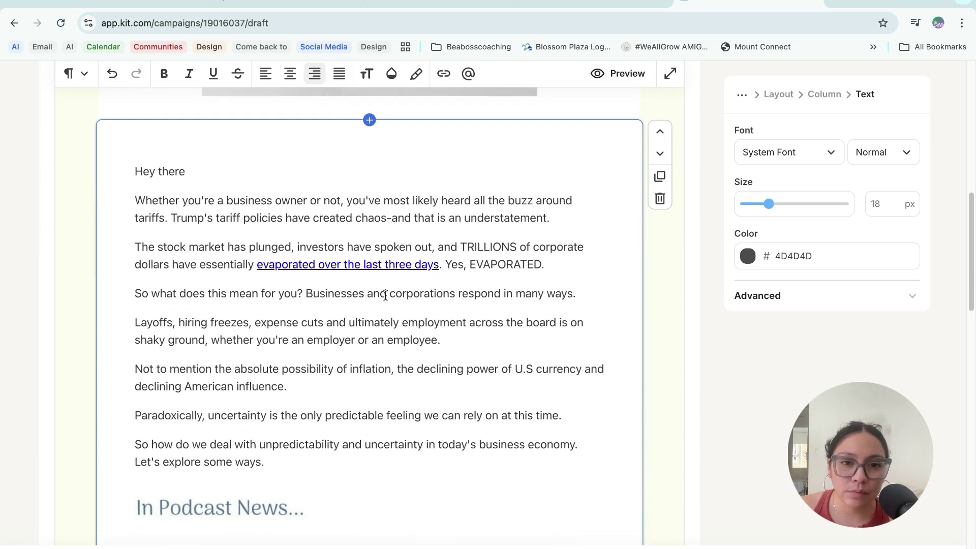
pyautogui.scroll(-1, 386, 295)
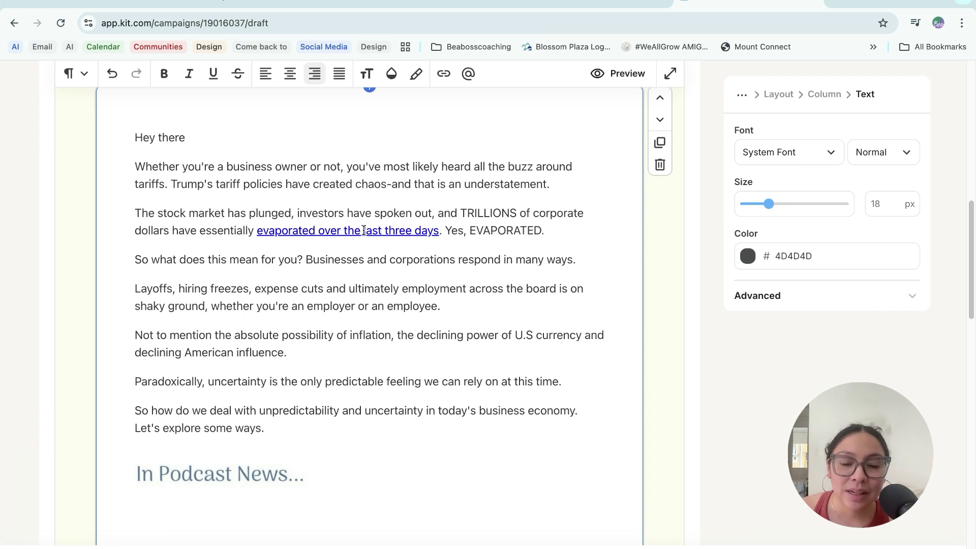
pyautogui.click(624, 77)
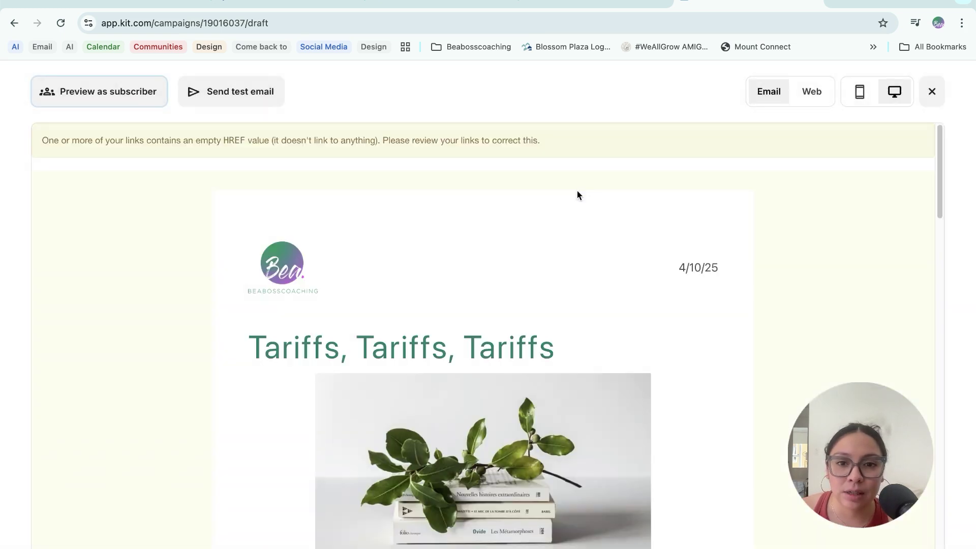
pyautogui.scroll(-10, 636, 275)
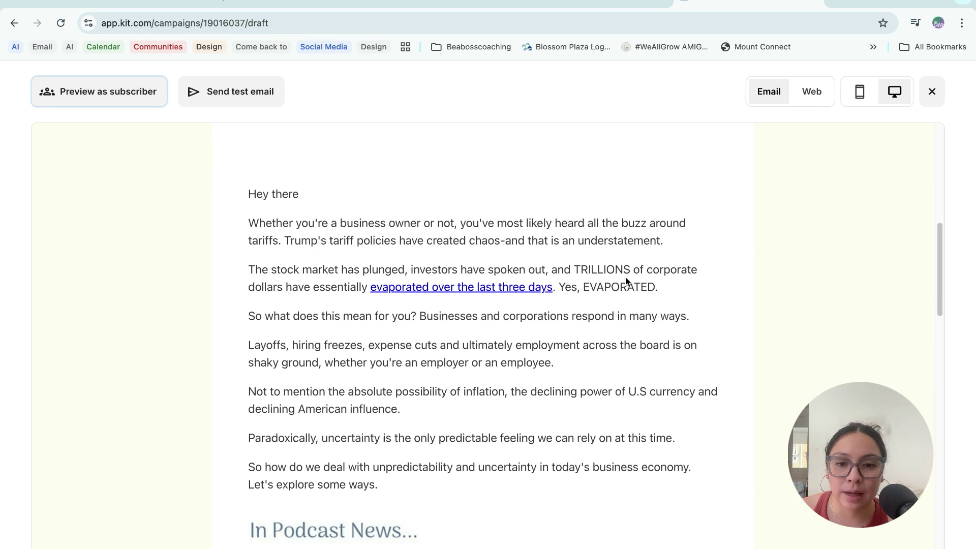
# Step: Test the "evaporated over the last three days" link through to its Spotify episode page and close the email preview
pyautogui.click(540, 289)
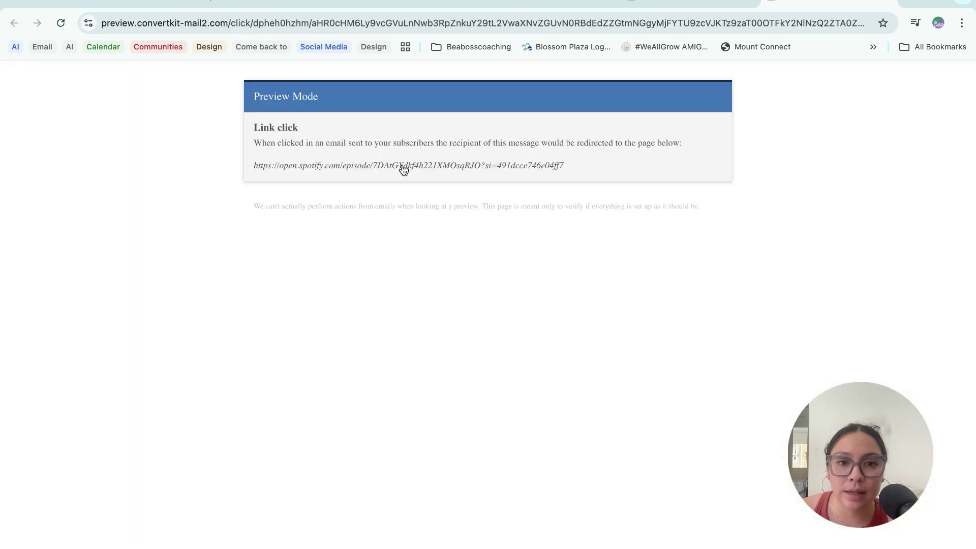
pyautogui.click(403, 166)
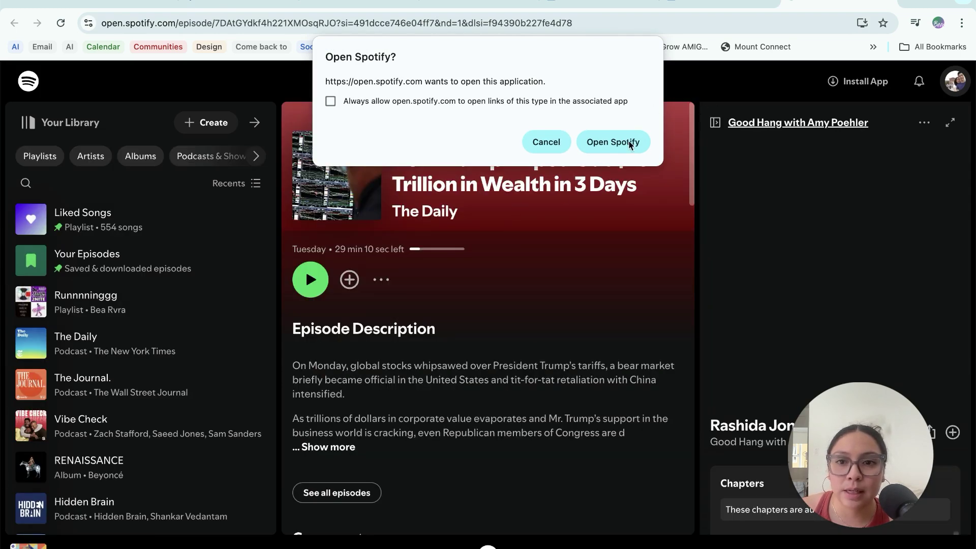
pyautogui.click(548, 143)
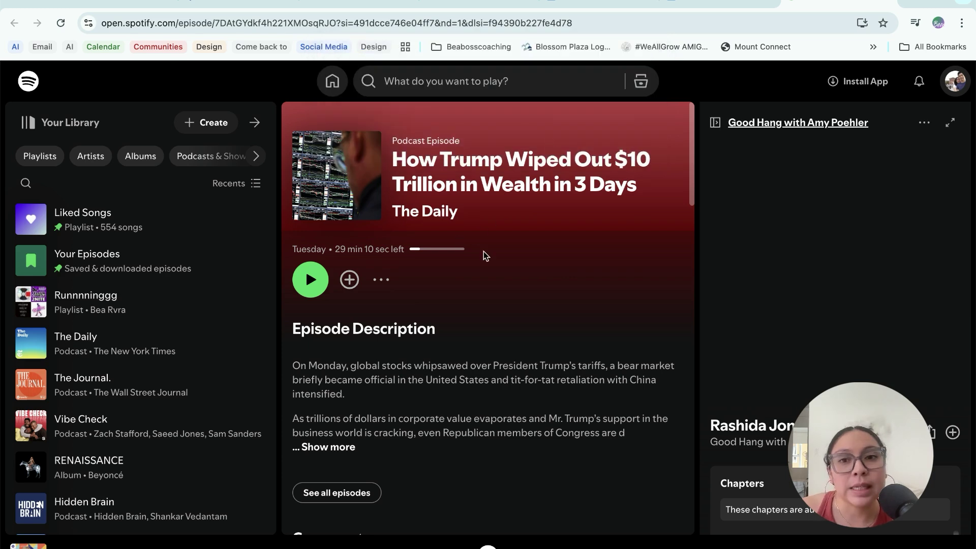
pyautogui.click(567, 4)
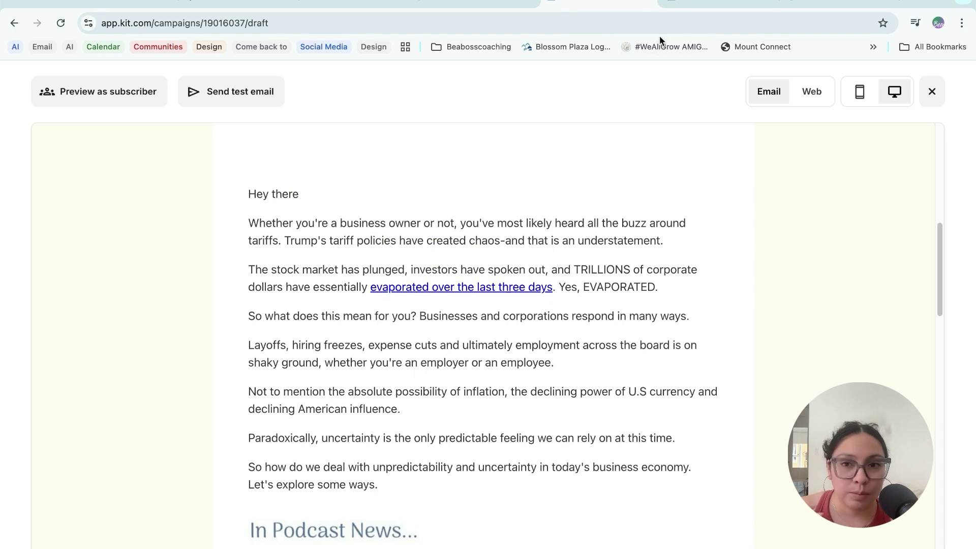
pyautogui.click(699, 5)
pyautogui.click(499, 163)
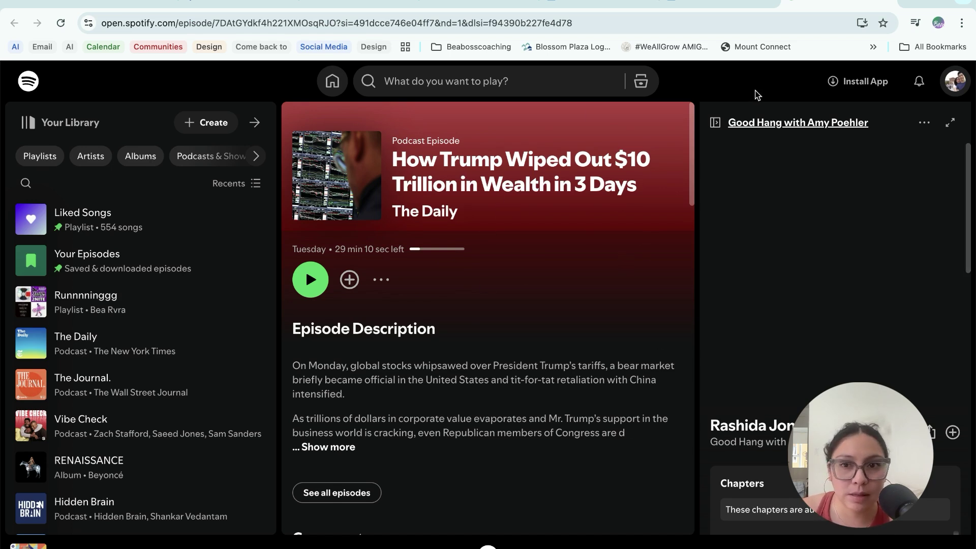
pyautogui.click(605, 4)
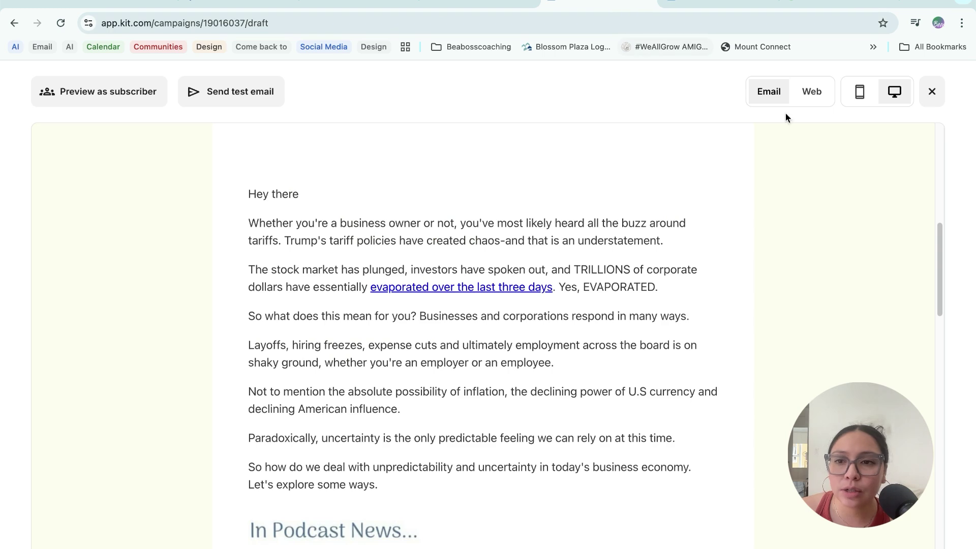
pyautogui.click(932, 91)
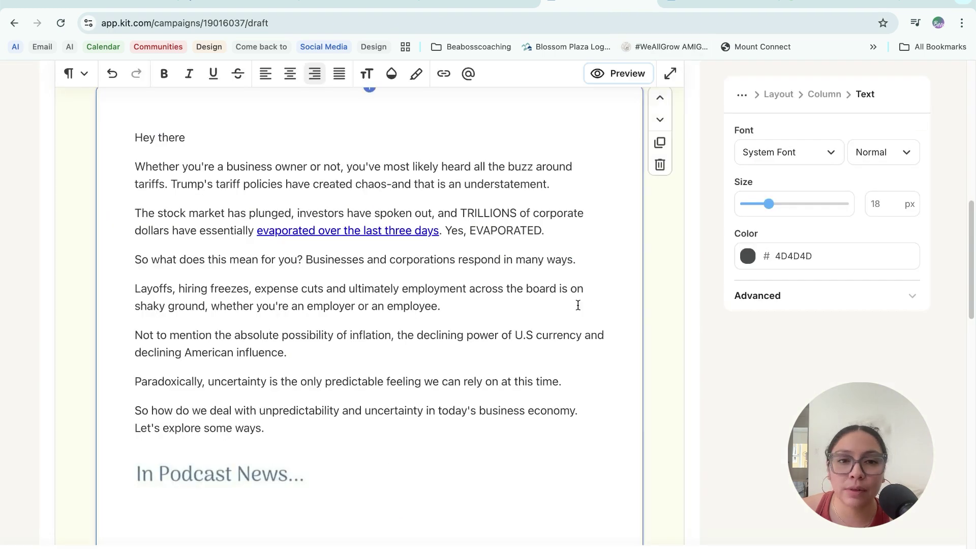
# Step: Review the draft's body paragraphs down to "In Podcast News..." and recheck the header, title and image above them
pyautogui.scroll(-1, 617, 282)
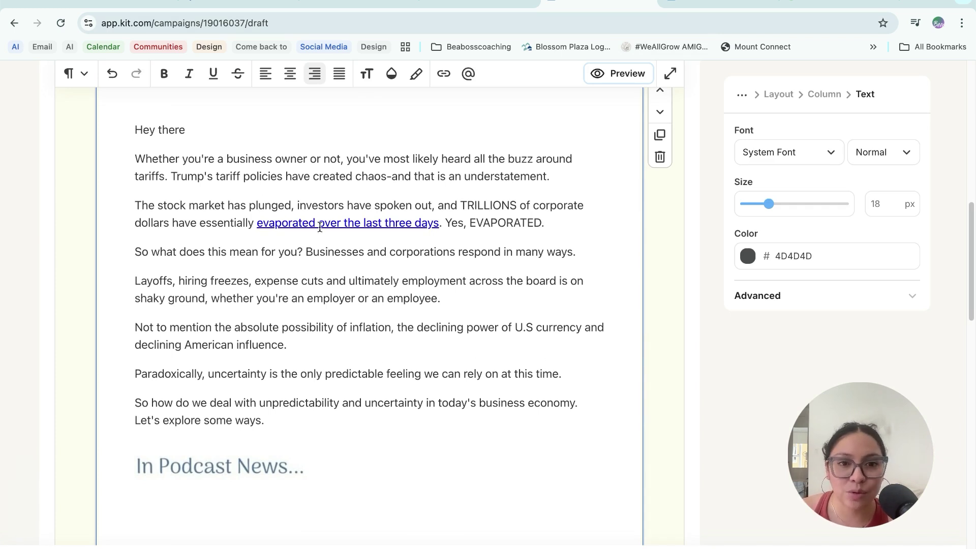
pyautogui.scroll(-1, 616, 406)
pyautogui.scroll(-2, 615, 408)
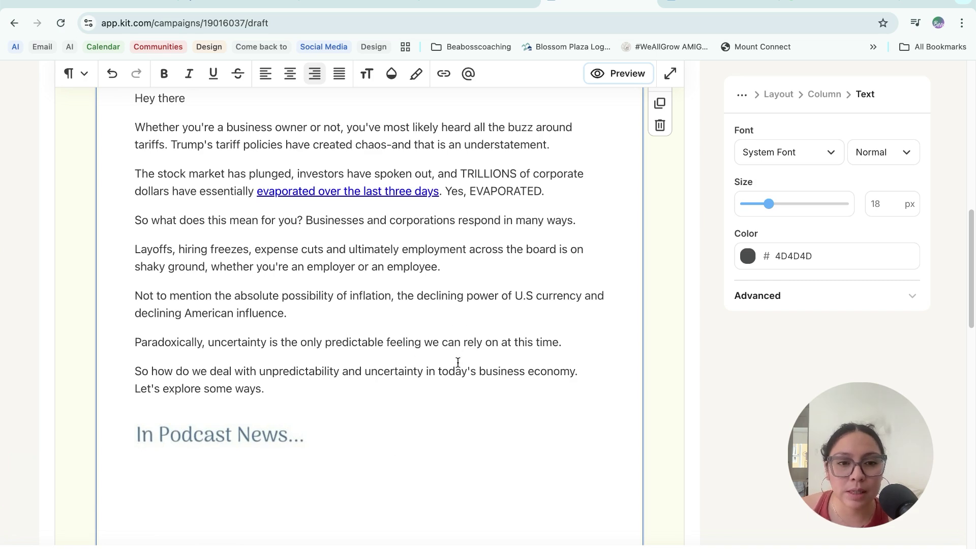
pyautogui.scroll(-2, 462, 365)
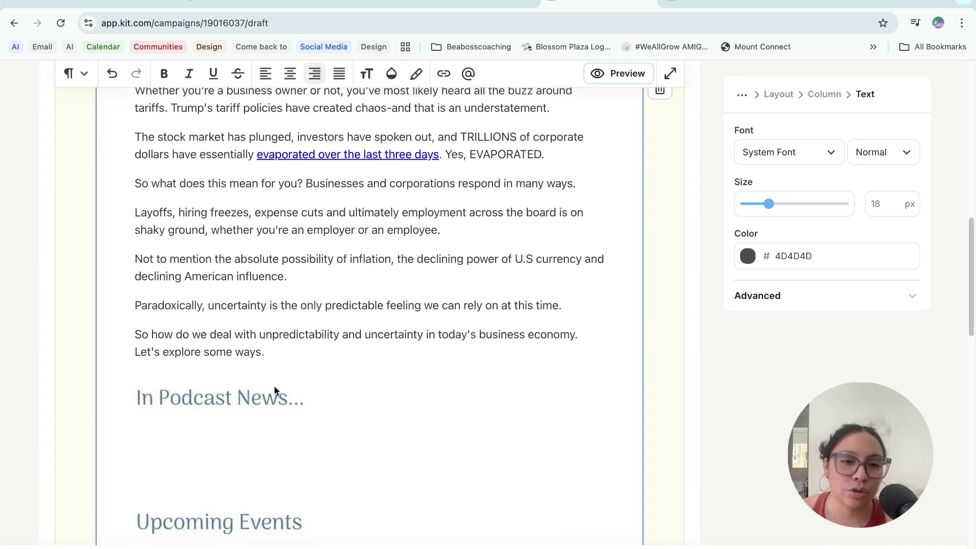
pyautogui.scroll(-1, 277, 400)
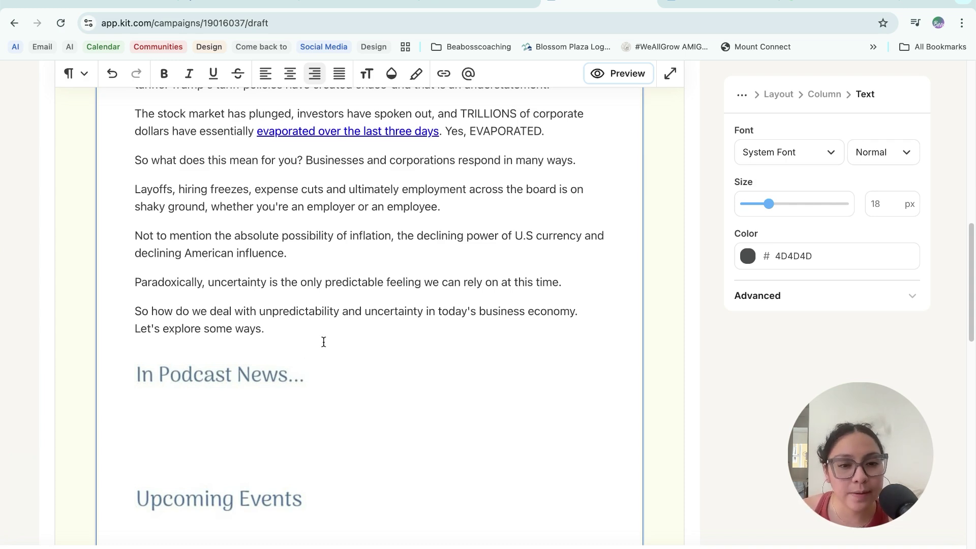
pyautogui.scroll(1, 444, 360)
pyautogui.scroll(10, 445, 361)
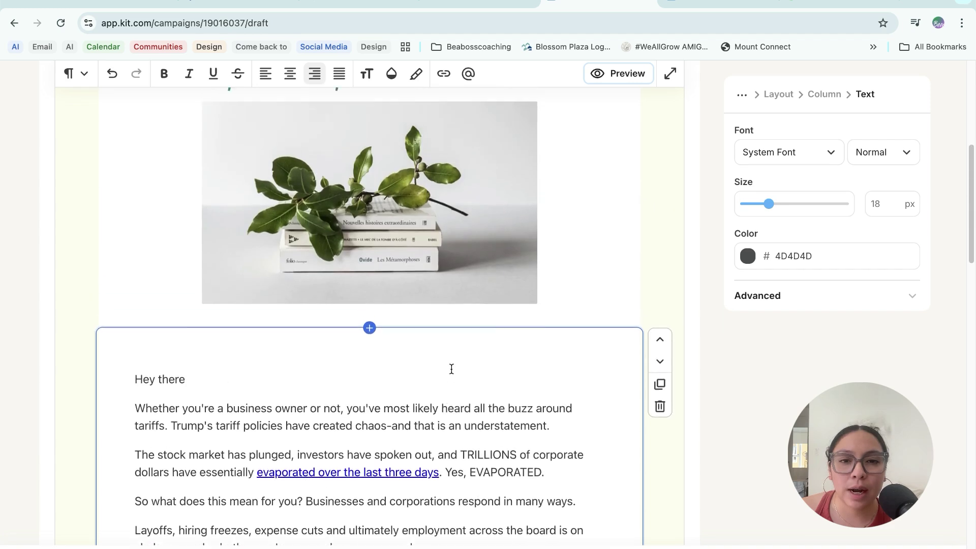
pyautogui.scroll(-8, 593, 391)
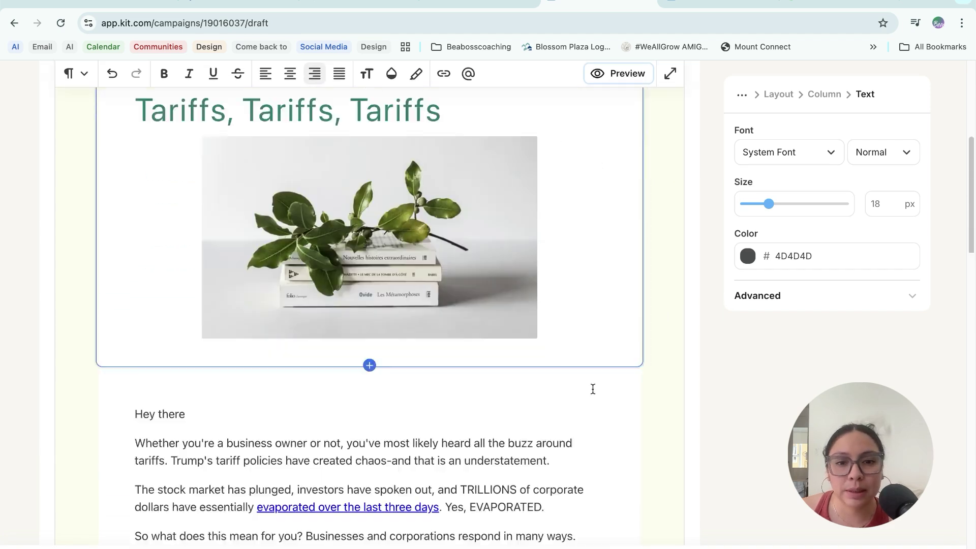
pyautogui.scroll(7, 594, 391)
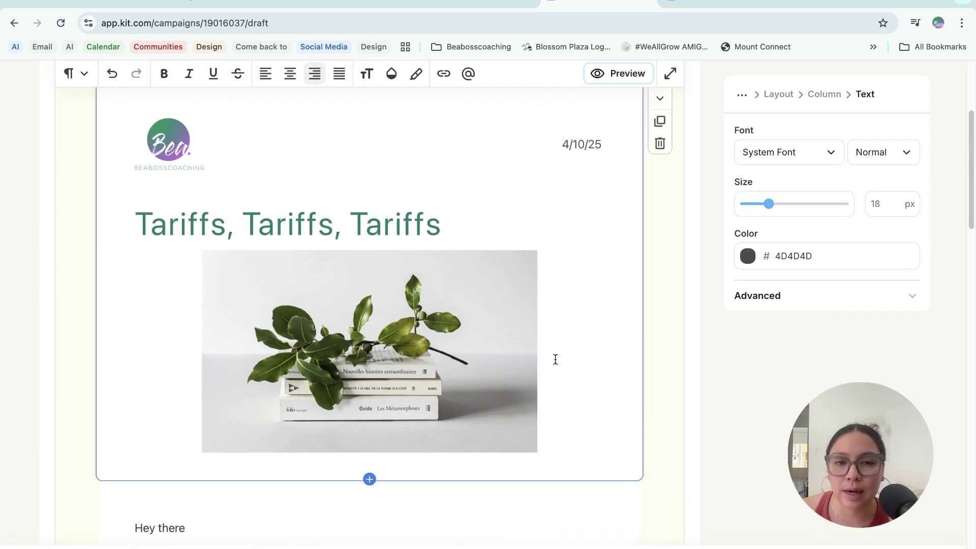
pyautogui.scroll(-2, 558, 335)
pyautogui.scroll(-4, 566, 342)
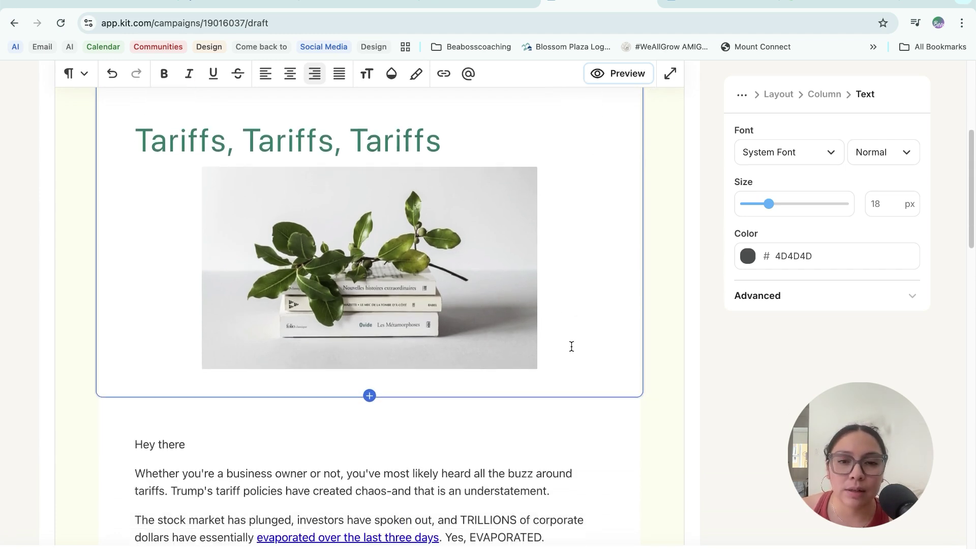
# Step: Review the newsletter sections from "In Podcast News..." to "Faves and Recs" and show the settings of the "Listen, Read, Visit" button
pyautogui.scroll(-15, 573, 347)
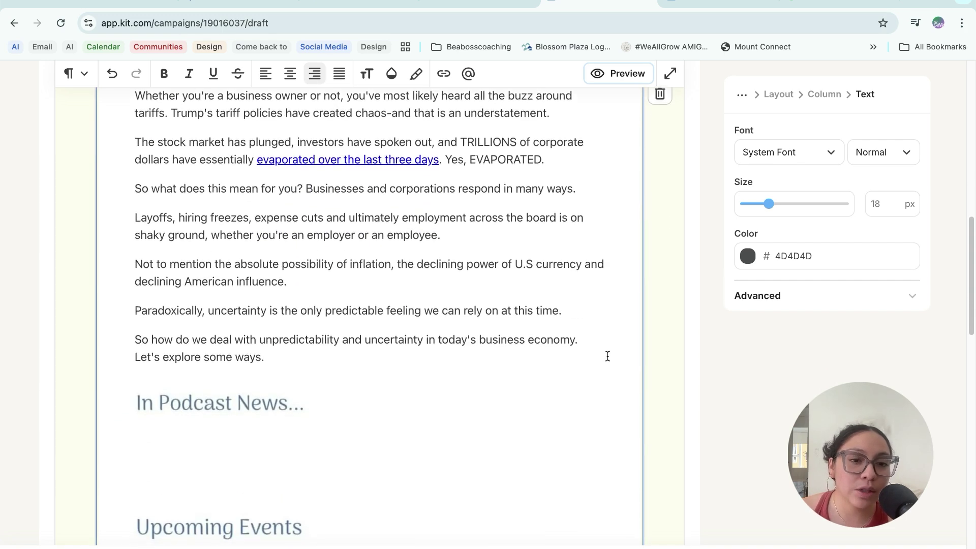
pyautogui.scroll(-3, 198, 453)
pyautogui.scroll(-4, 383, 401)
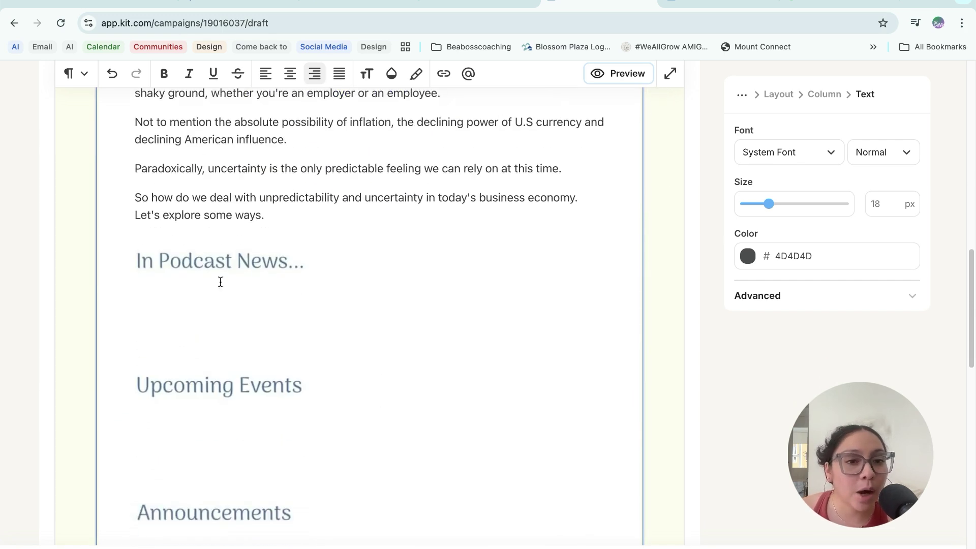
pyautogui.scroll(-2, 497, 388)
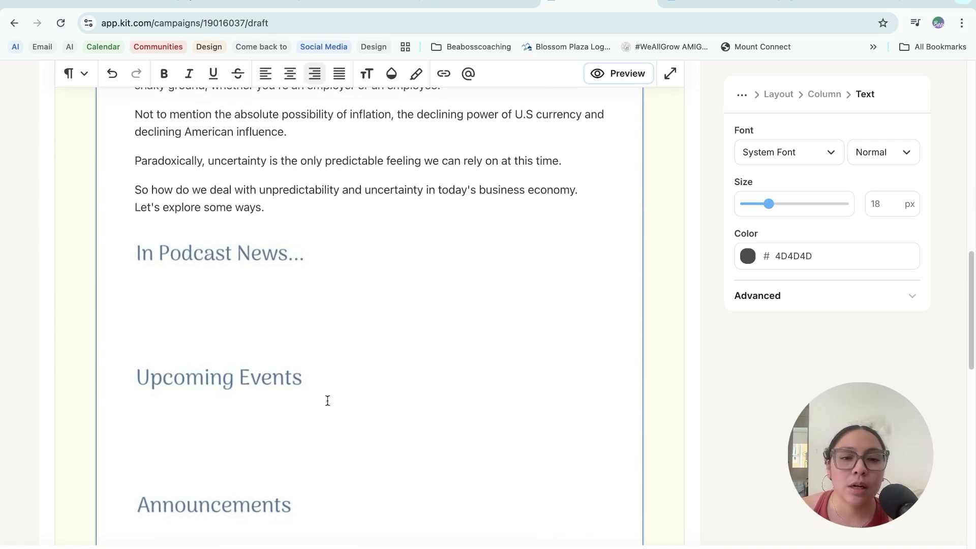
pyautogui.scroll(-5, 307, 383)
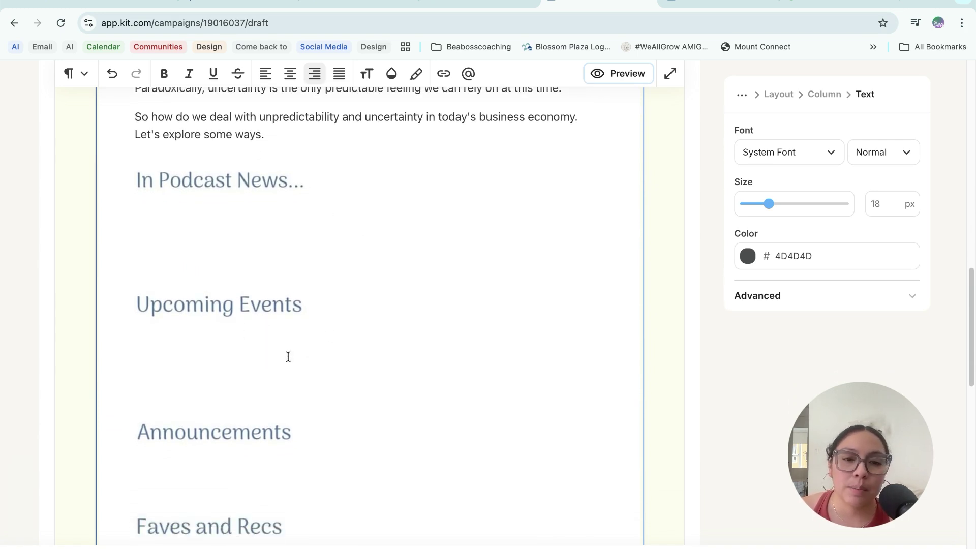
pyautogui.scroll(-5, 468, 385)
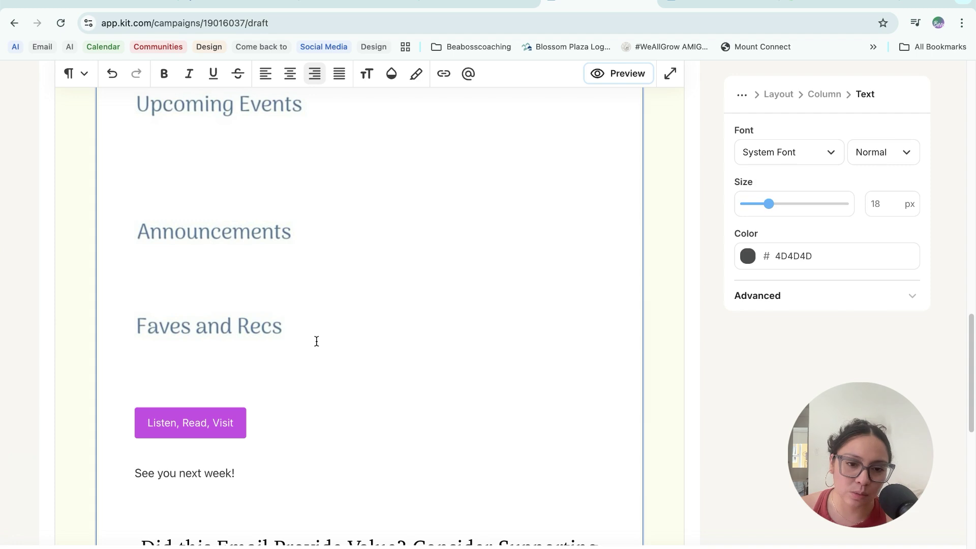
pyautogui.scroll(-2, 257, 401)
pyautogui.scroll(-2, 294, 362)
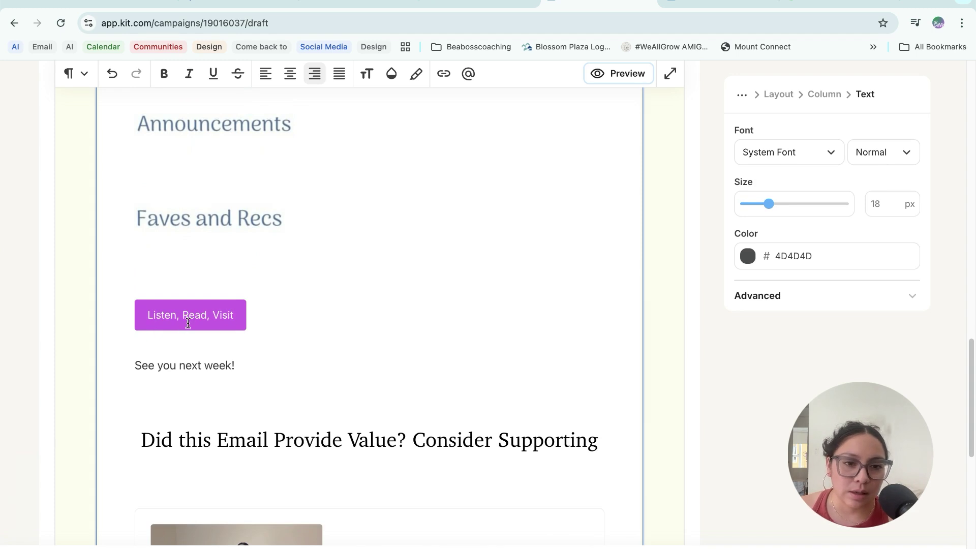
pyautogui.scroll(-2, 365, 328)
pyautogui.click(207, 270)
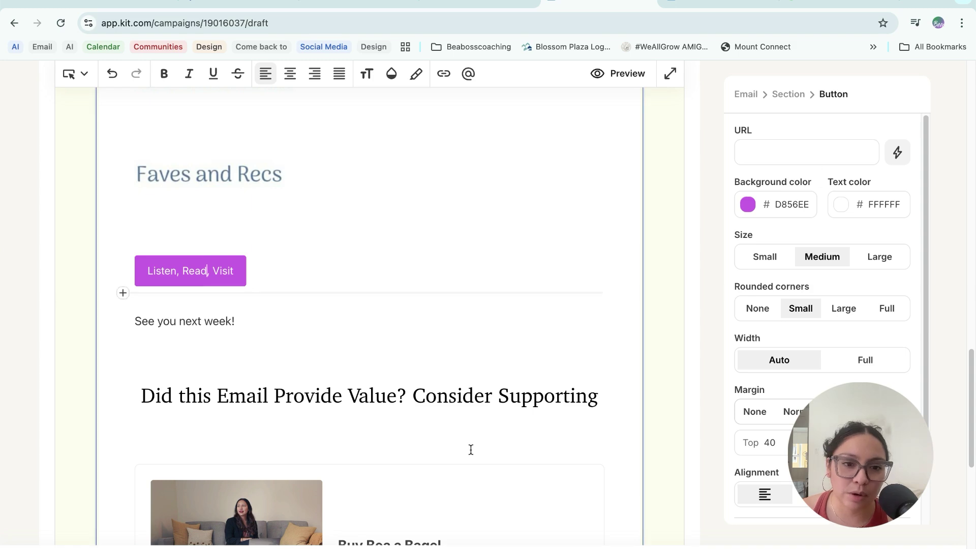
# Step: Add the sender's first name as a sign-off on a new line below "See you next week!"
pyautogui.scroll(-2, 405, 393)
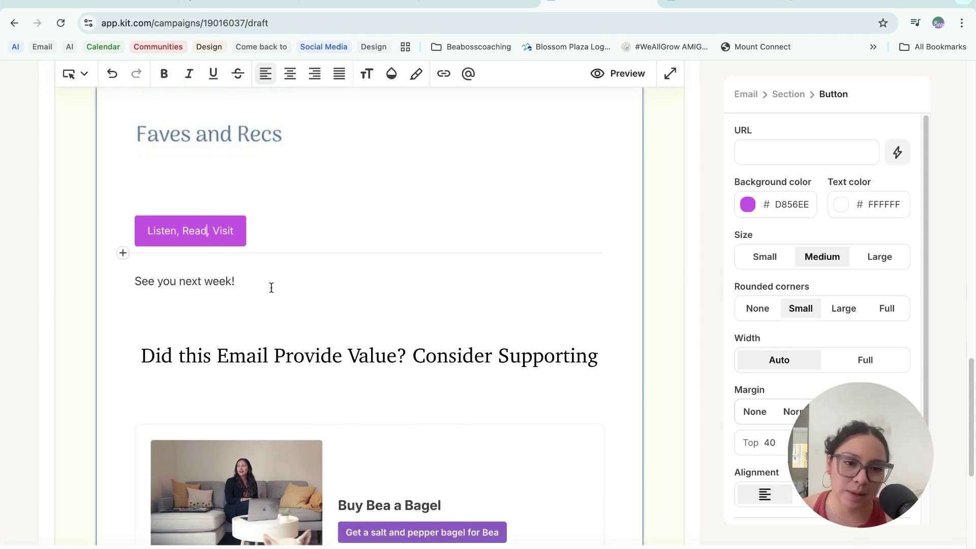
pyautogui.press('Return')
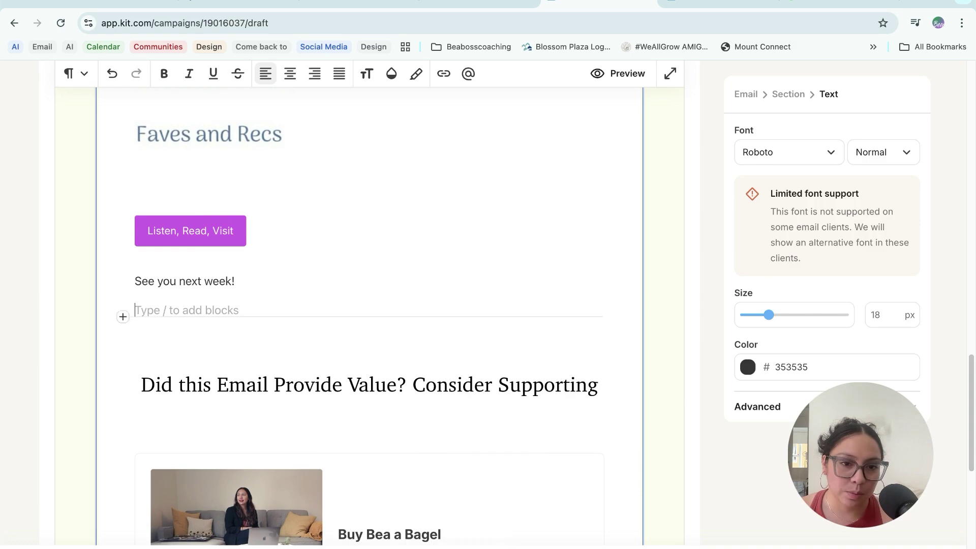
pyautogui.write('Bea')
# Step: Review the "Did this Email Provide Value? Consider Supporting" section and its bagel support card
pyautogui.scroll(-3, 281, 399)
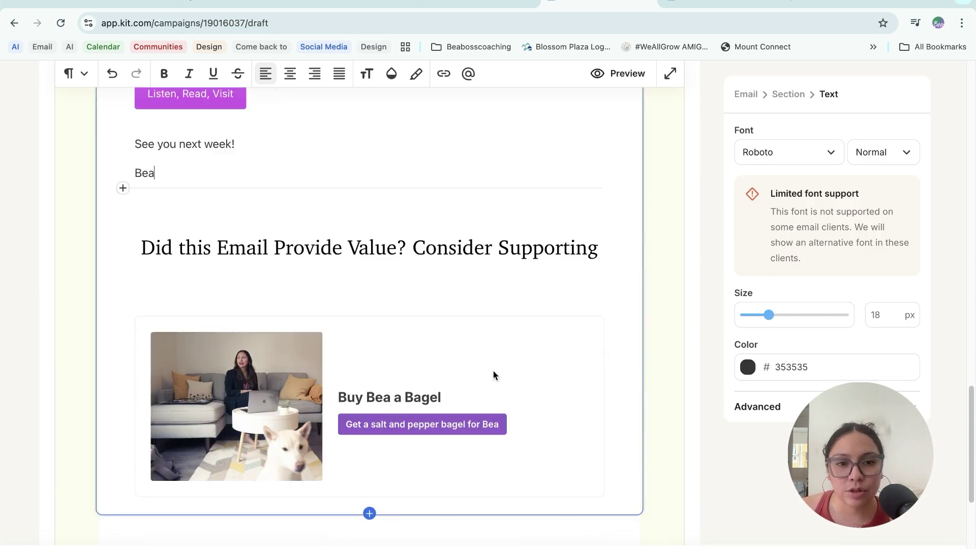
pyautogui.scroll(-1, 493, 370)
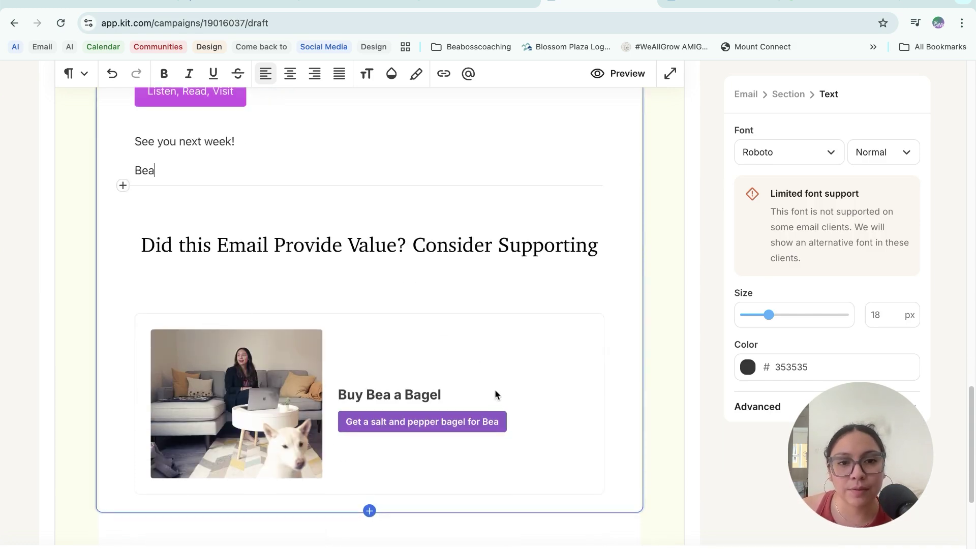
pyautogui.scroll(-1, 574, 421)
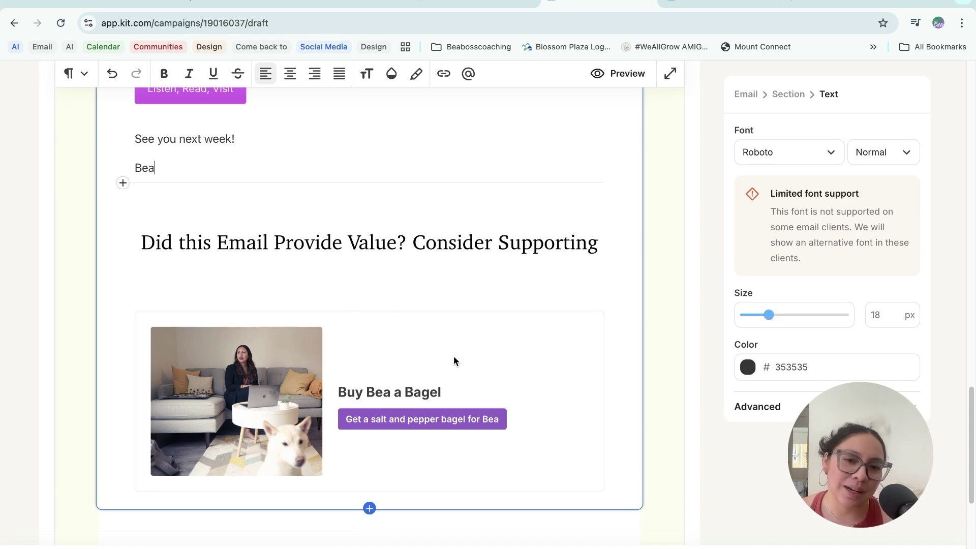
pyautogui.scroll(-1, 527, 404)
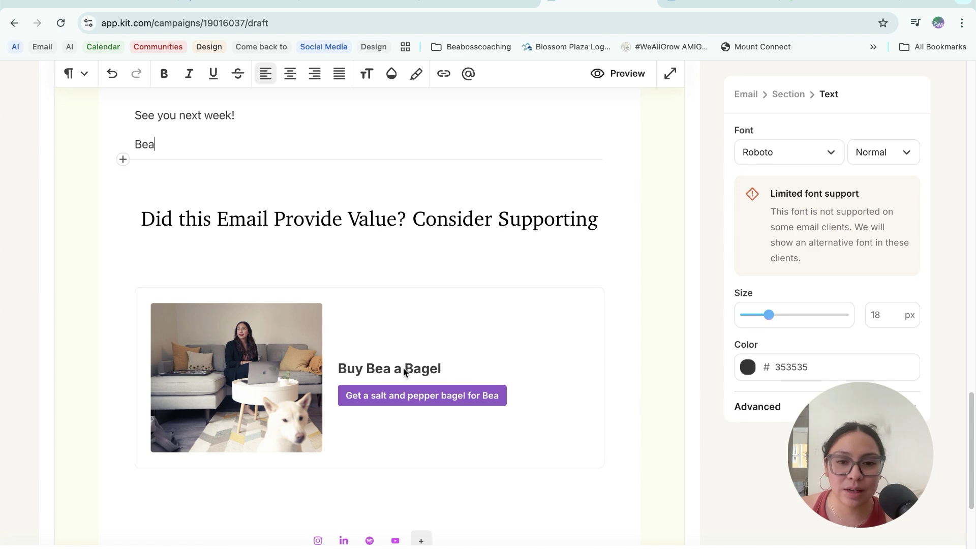
# Step: Review the email footer, including the social links, address and unsubscribe lines and the Kit affiliate link section
pyautogui.scroll(-2, 404, 368)
pyautogui.scroll(-5, 516, 431)
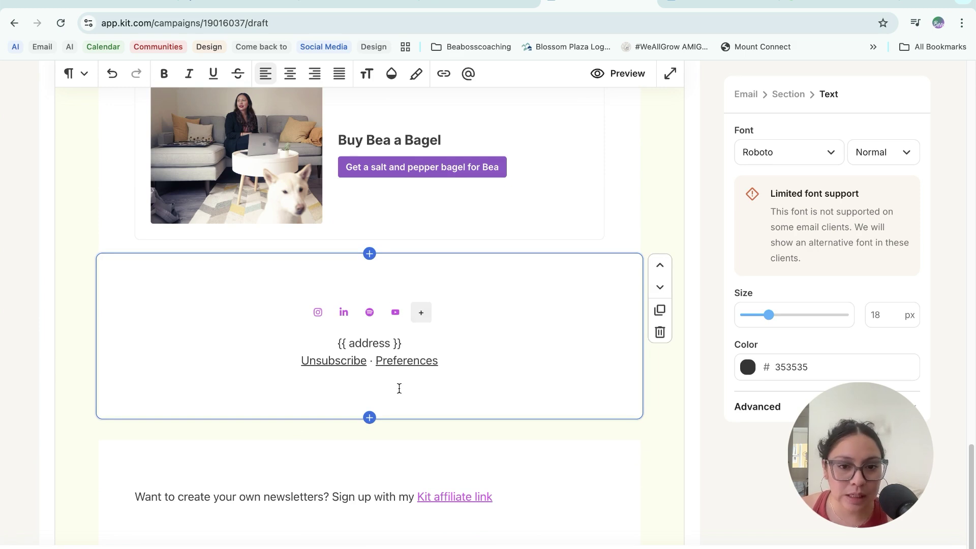
pyautogui.scroll(-1, 533, 381)
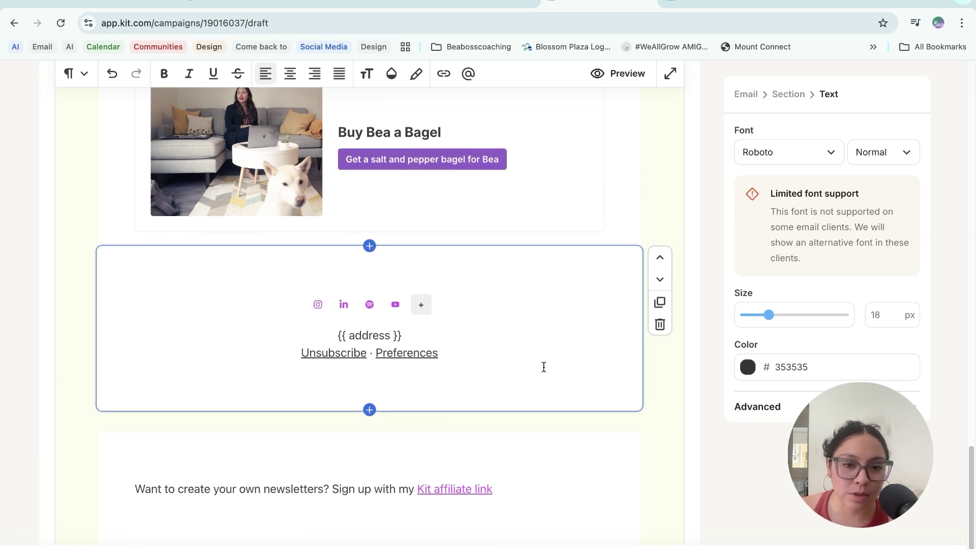
pyautogui.scroll(-1, 590, 379)
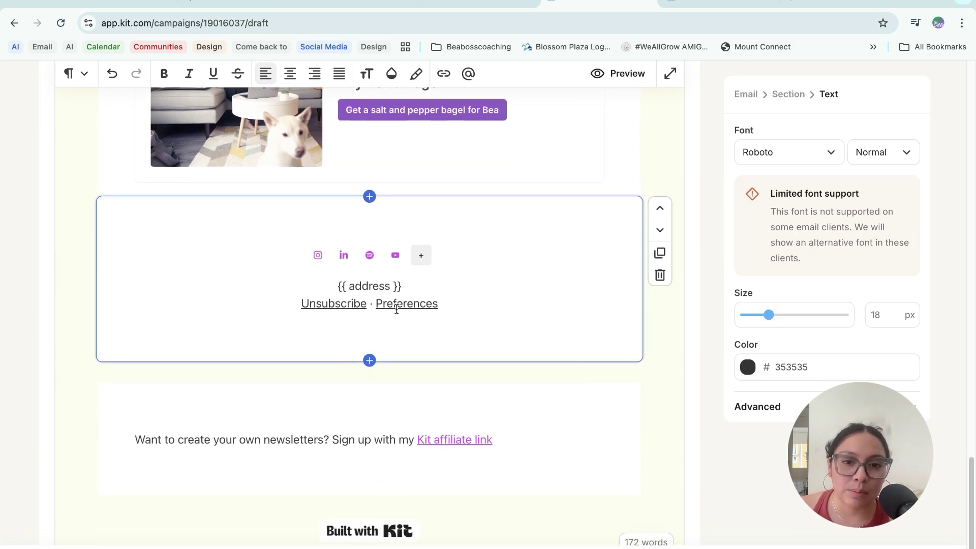
pyautogui.scroll(-1, 501, 322)
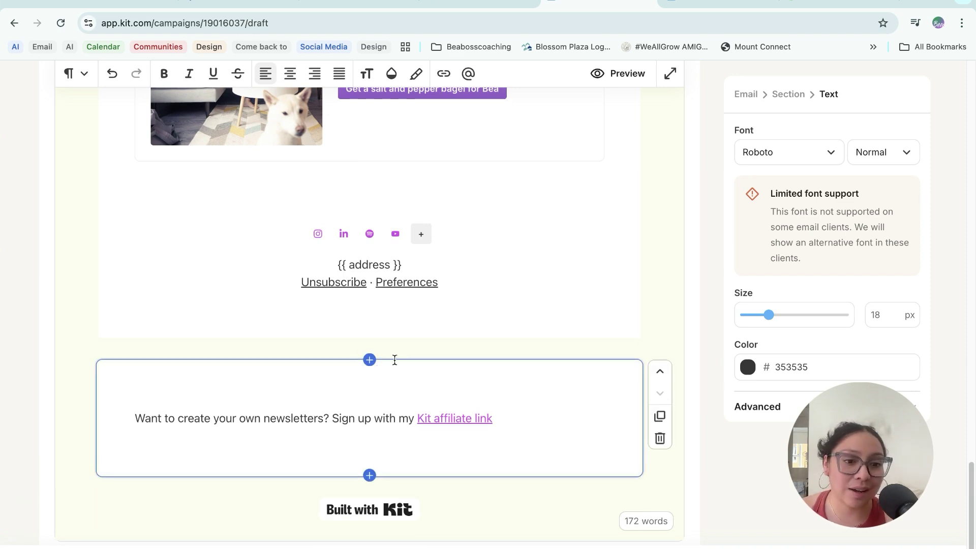
pyautogui.scroll(-1, 569, 311)
pyautogui.scroll(-2, 567, 310)
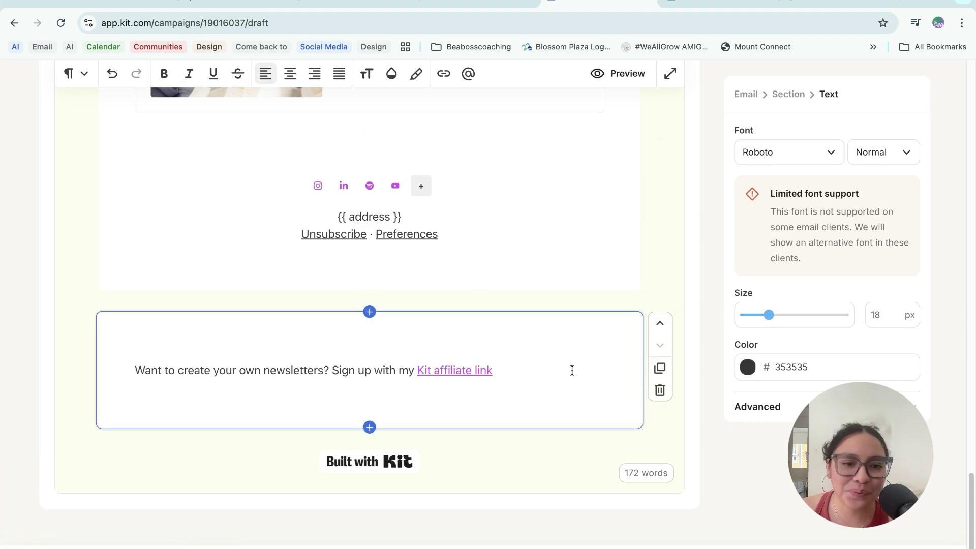
pyautogui.scroll(3, 570, 366)
pyautogui.scroll(10, 566, 355)
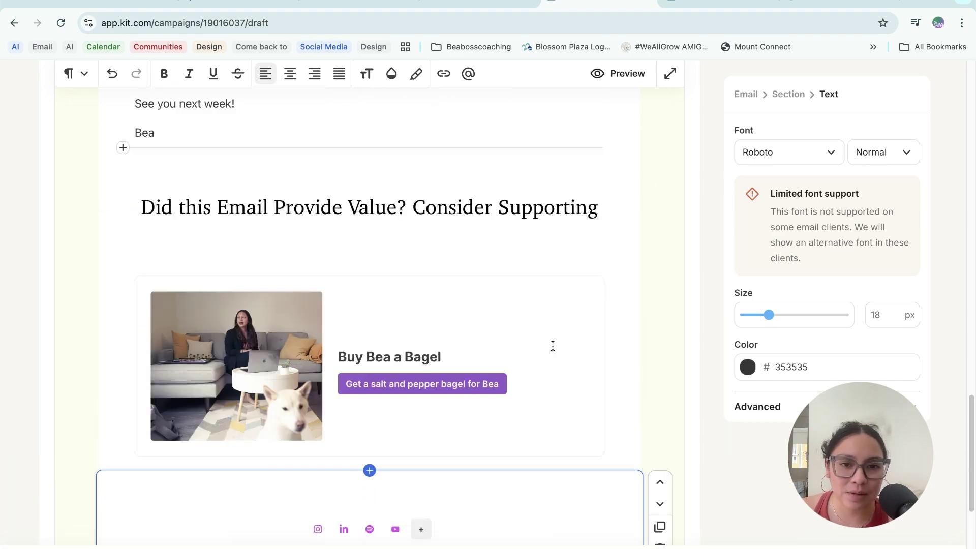
pyautogui.scroll(5, 398, 286)
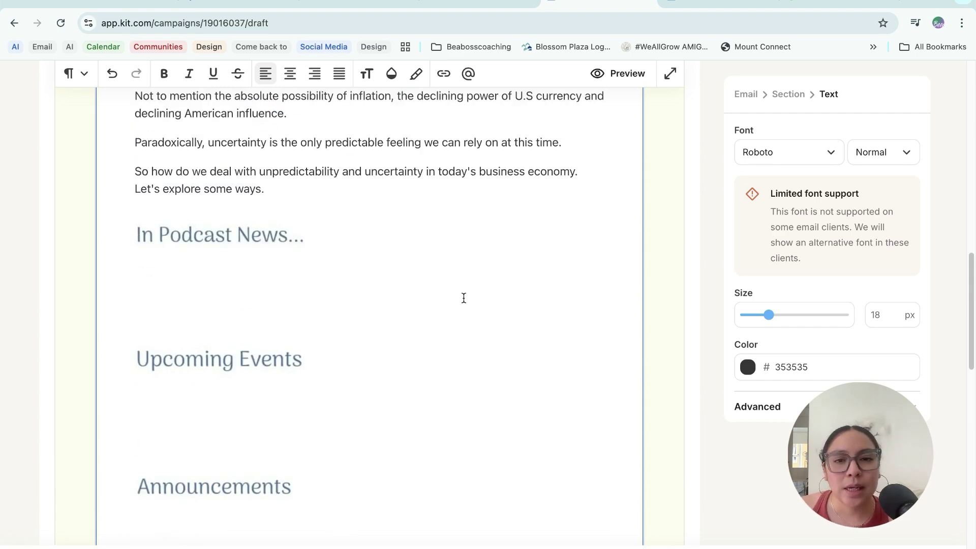
pyautogui.scroll(1, 386, 265)
pyautogui.scroll(-2, 284, 315)
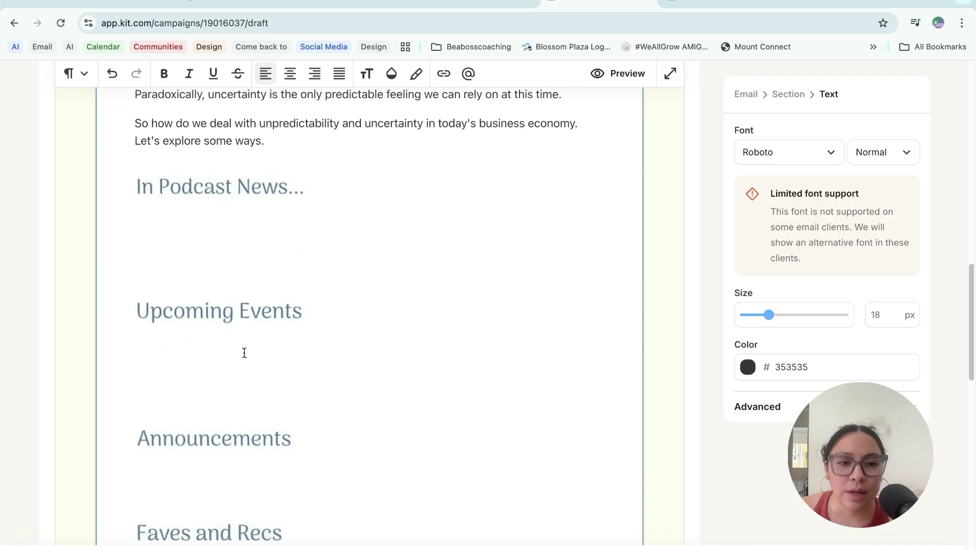
pyautogui.click(234, 333)
pyautogui.scroll(-1, 260, 340)
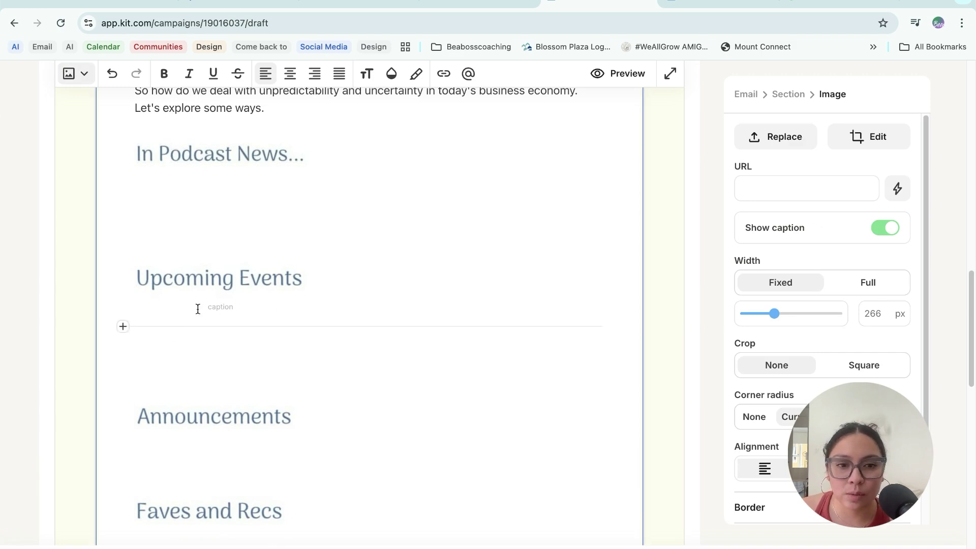
pyautogui.click(122, 327)
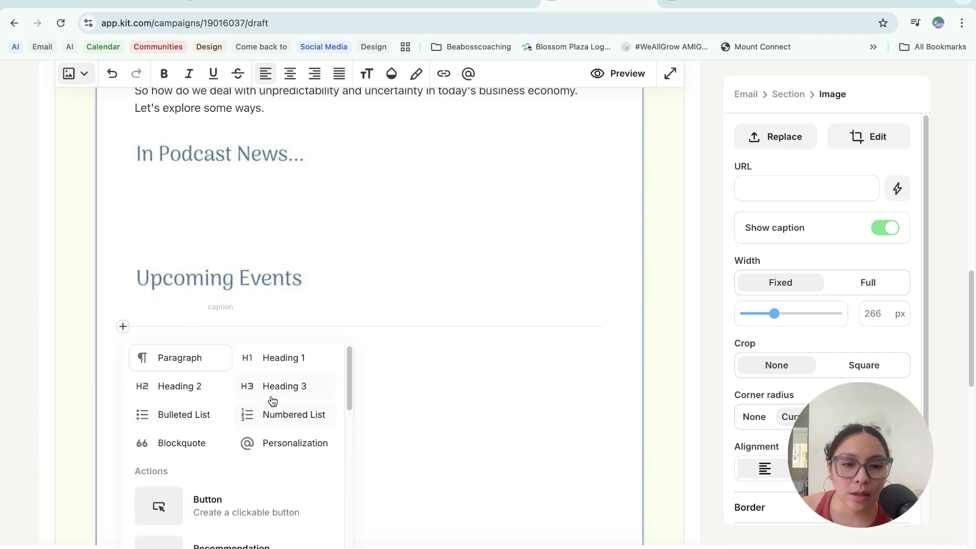
pyautogui.scroll(-3, 310, 433)
pyautogui.scroll(2, 300, 436)
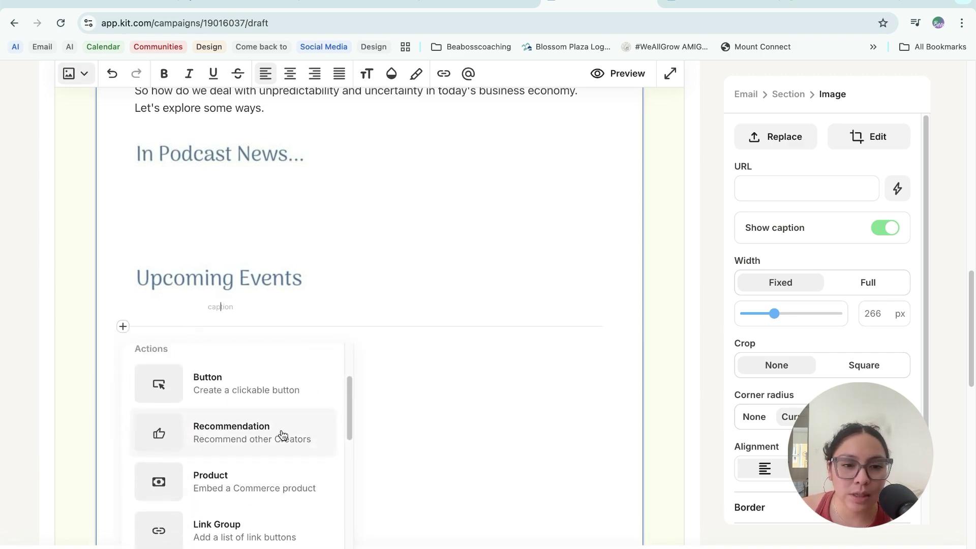
pyautogui.click(253, 395)
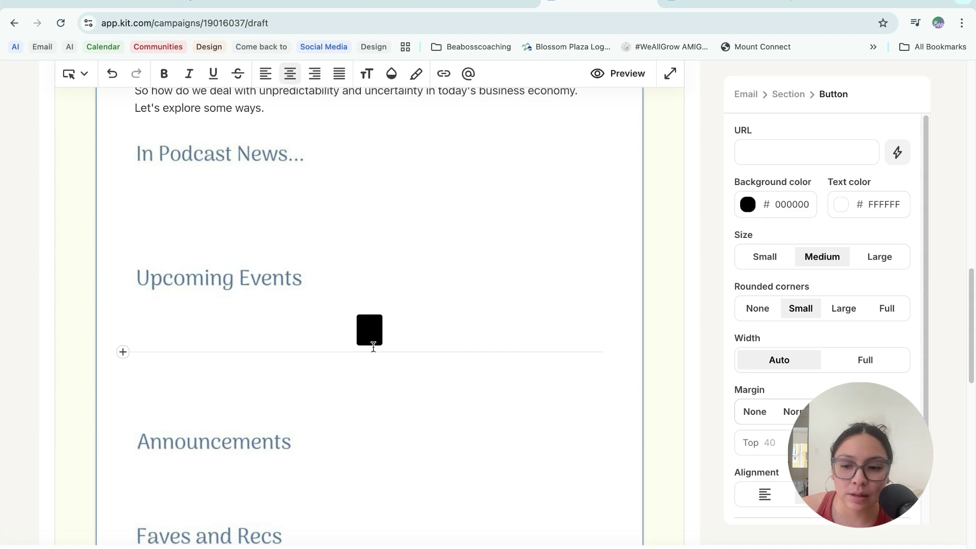
pyautogui.press('BackSpace')
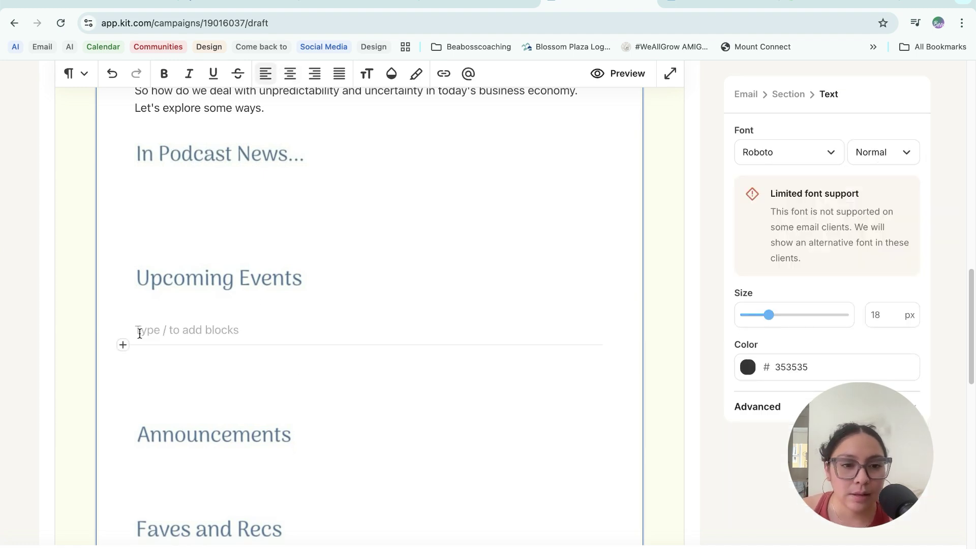
# Step: Insert a product block below the "Upcoming Events" heading and choose the Beabosscoaching Newsletter Accelerator as its product
pyautogui.click(123, 345)
pyautogui.scroll(-5, 319, 473)
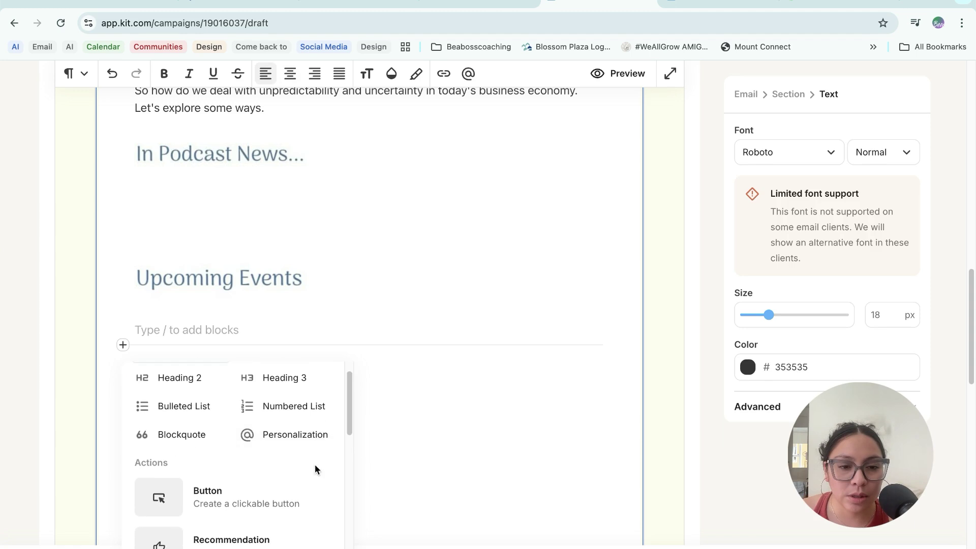
pyautogui.scroll(-5, 316, 469)
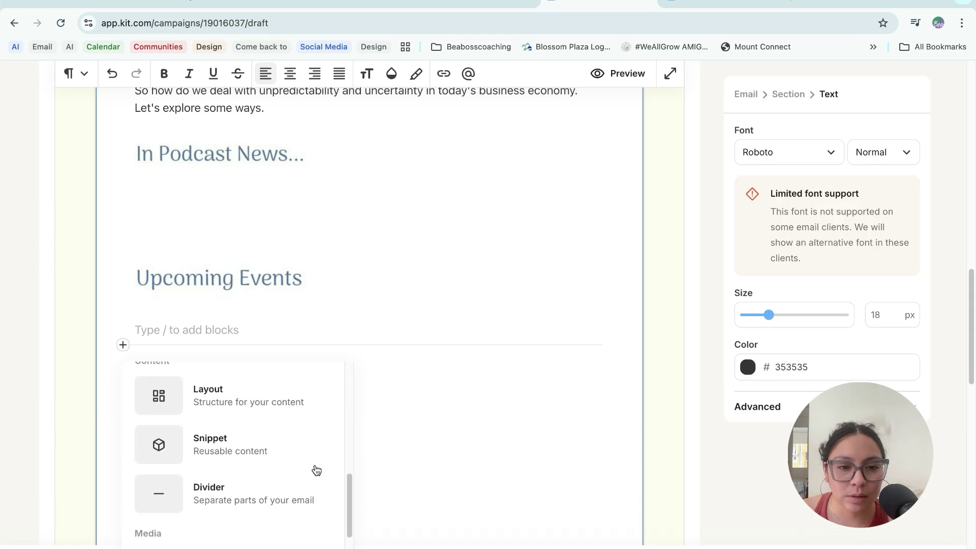
pyautogui.moveTo(349, 494); pyautogui.dragTo(340, 444)
pyautogui.click(253, 396)
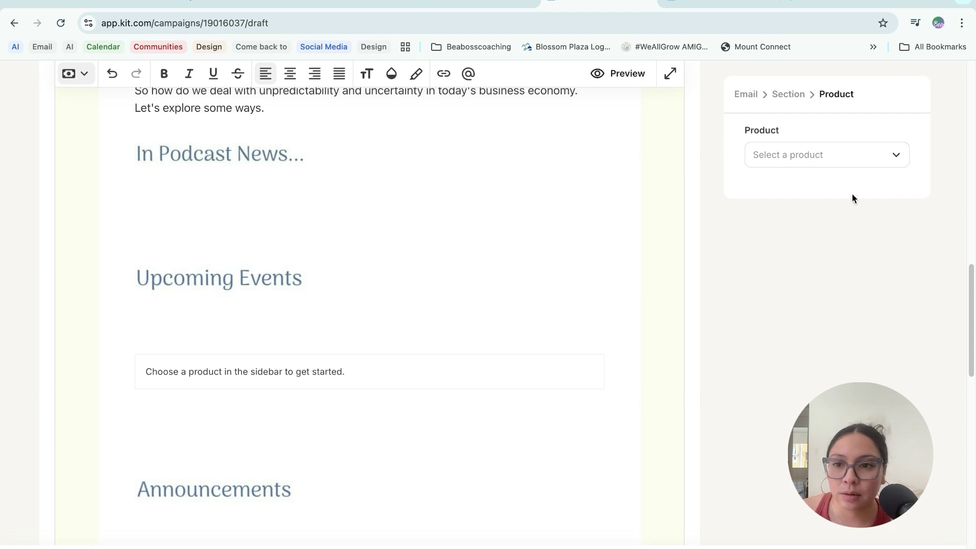
pyautogui.click(834, 158)
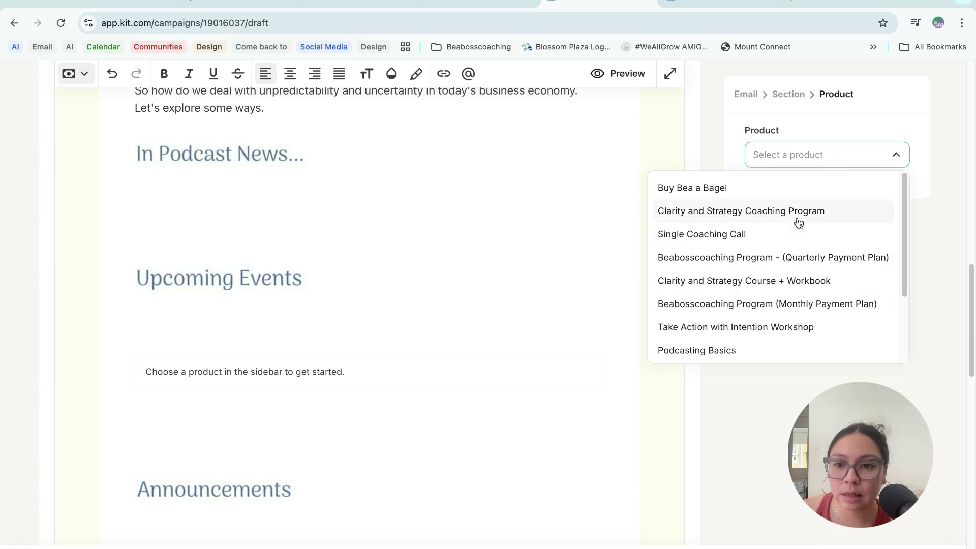
pyautogui.scroll(-2, 812, 294)
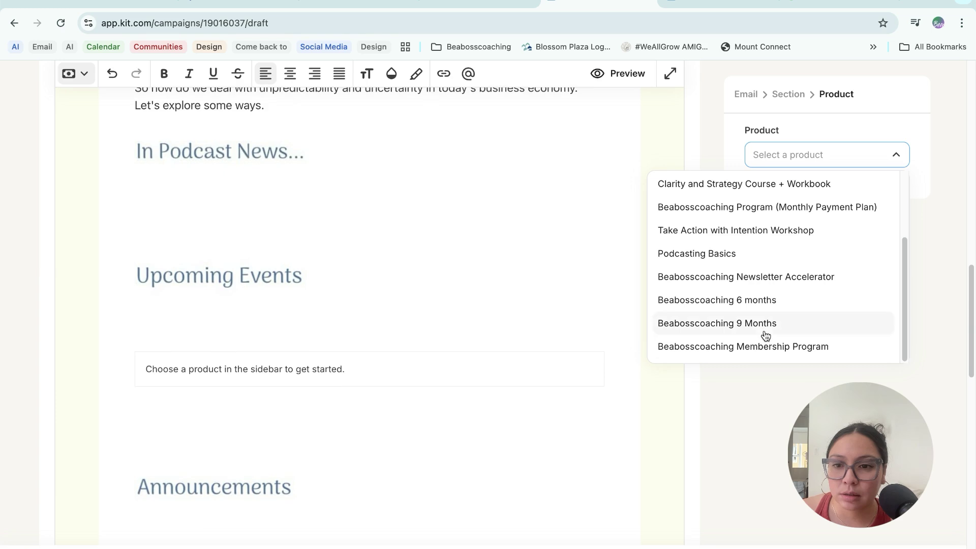
pyautogui.click(773, 279)
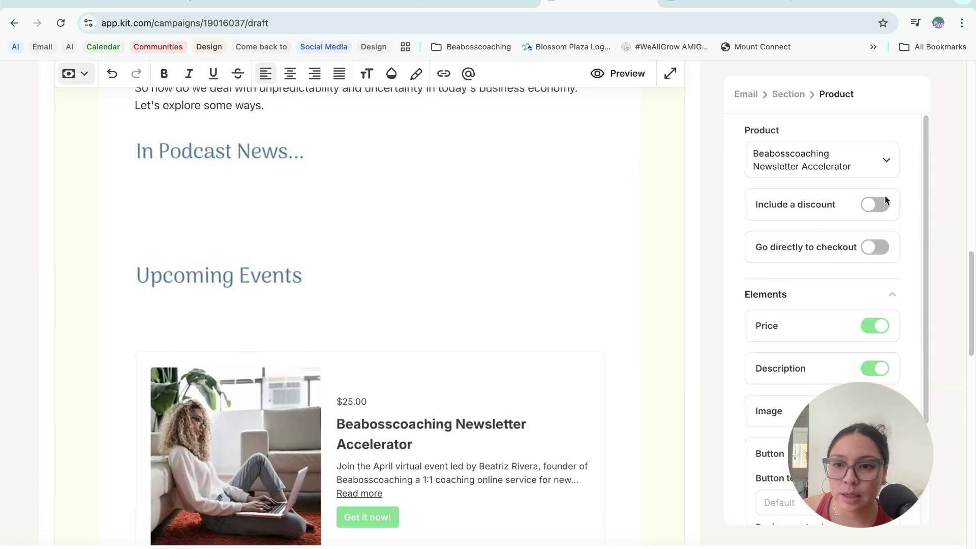
# Step: Include the $10.00 discount in the Newsletter Accelerator product card and remove the empty line between it and the "Upcoming Events" heading
pyautogui.click(874, 205)
pyautogui.click(761, 230)
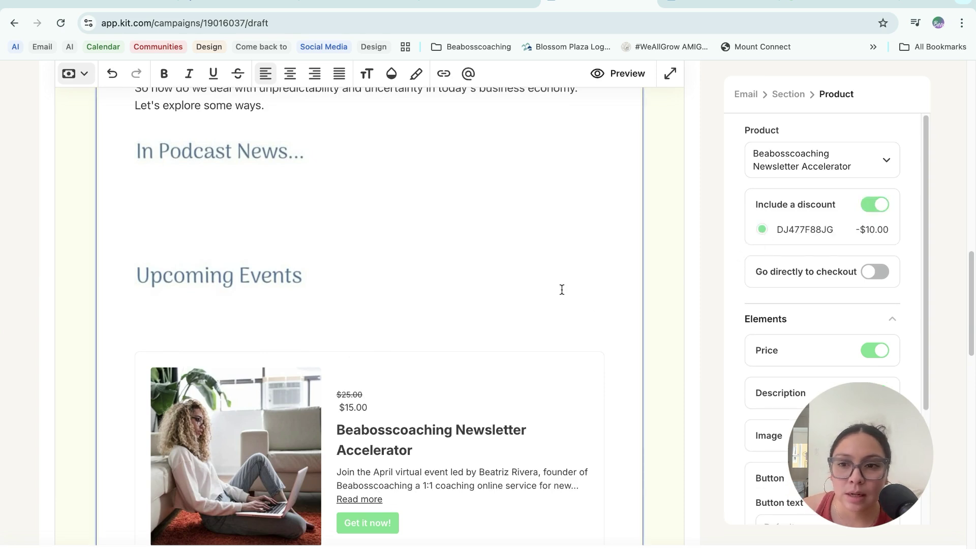
pyautogui.click(218, 321)
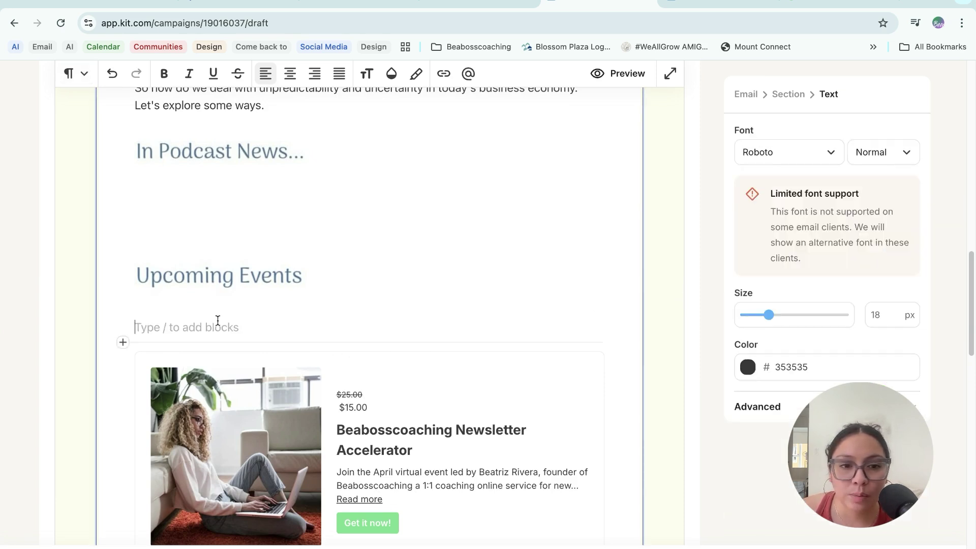
pyautogui.press('BackSpace')
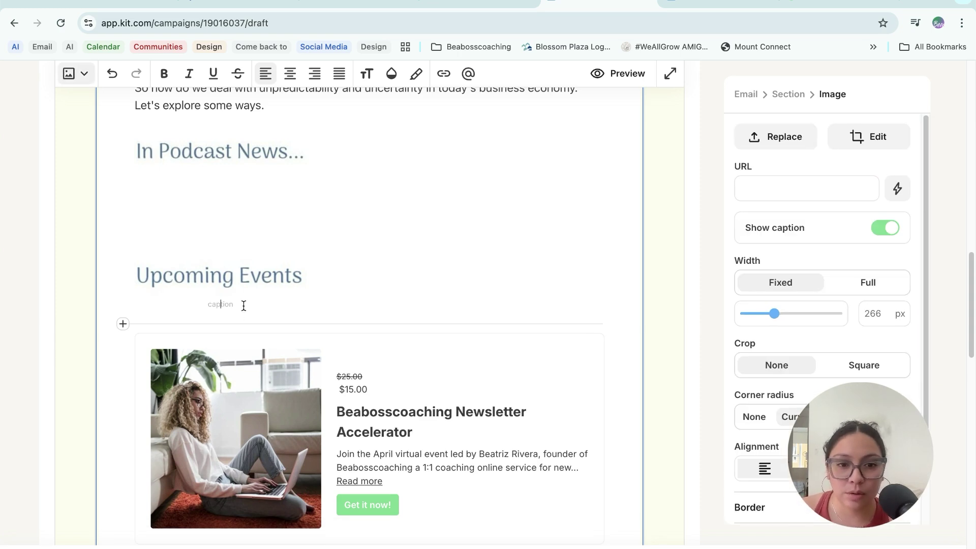
# Step: Delete the "In Podcast News..." heading image and one of the empty lines above "Upcoming Events"
pyautogui.click(254, 153)
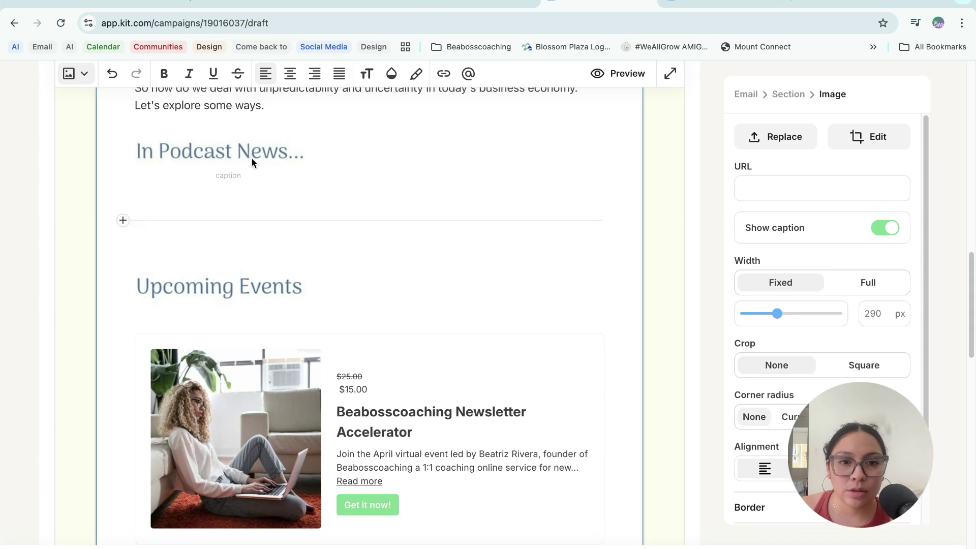
pyautogui.press('BackSpace')
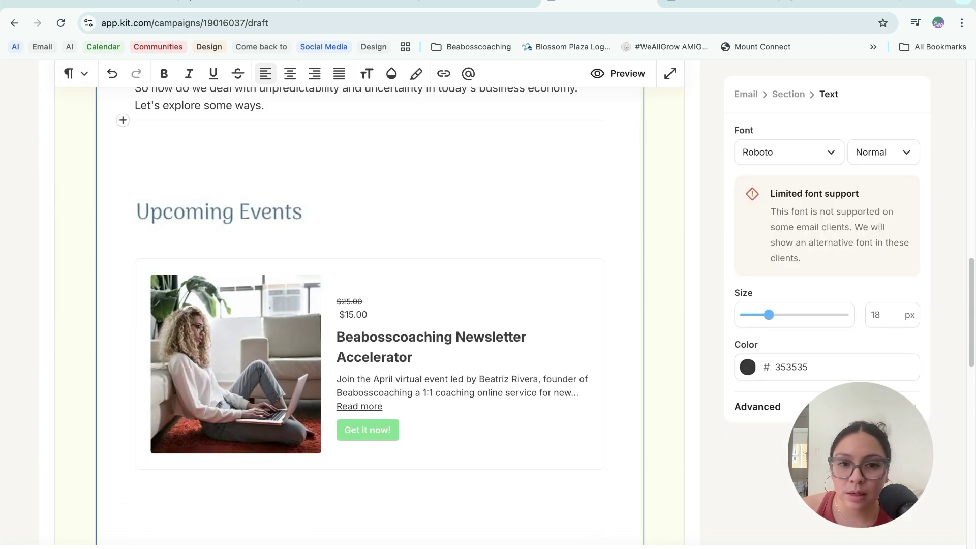
pyautogui.click(251, 175)
pyautogui.click(239, 159)
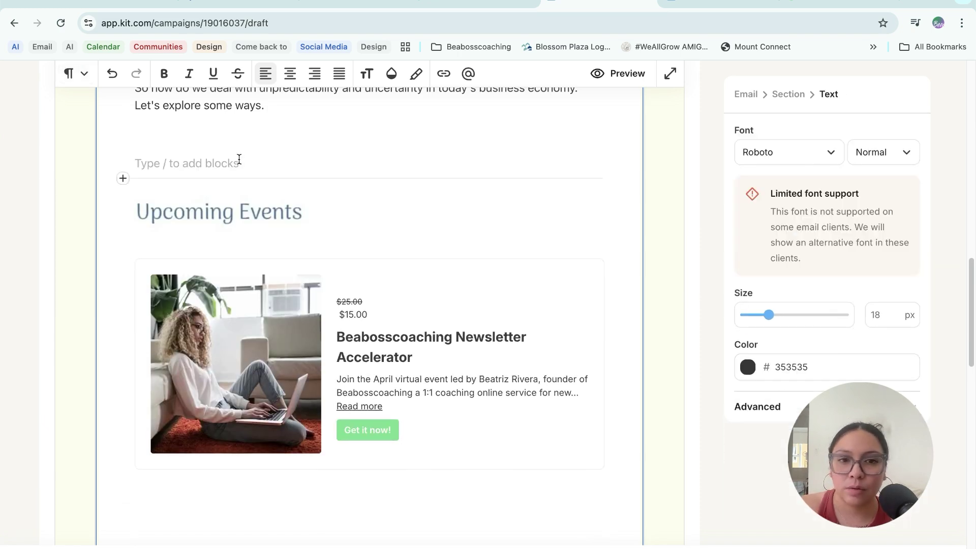
pyautogui.press('BackSpace')
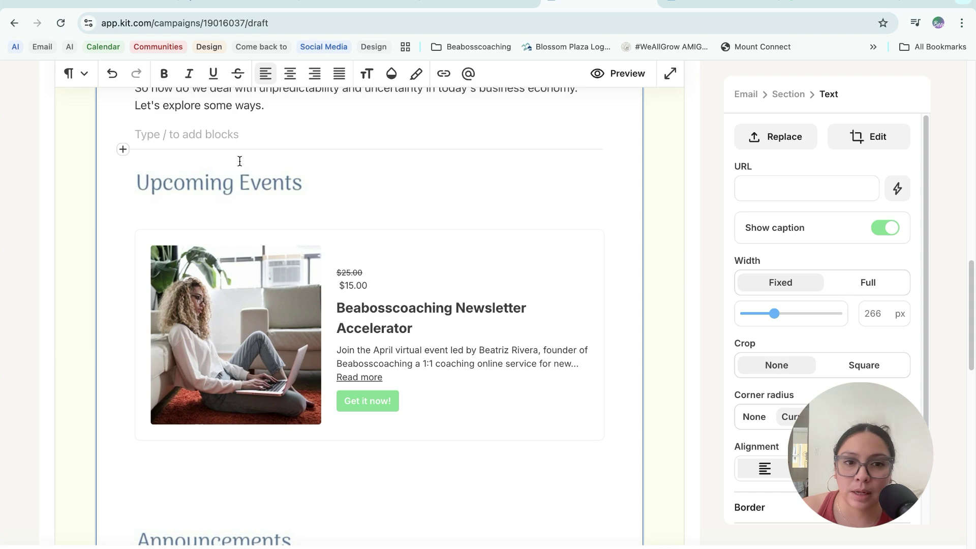
# Step: Remove the empty lines below the Newsletter Accelerator product card and delete the "Announcements" heading image
pyautogui.scroll(1, 369, 368)
pyautogui.scroll(-1, 459, 385)
pyautogui.scroll(-4, 458, 385)
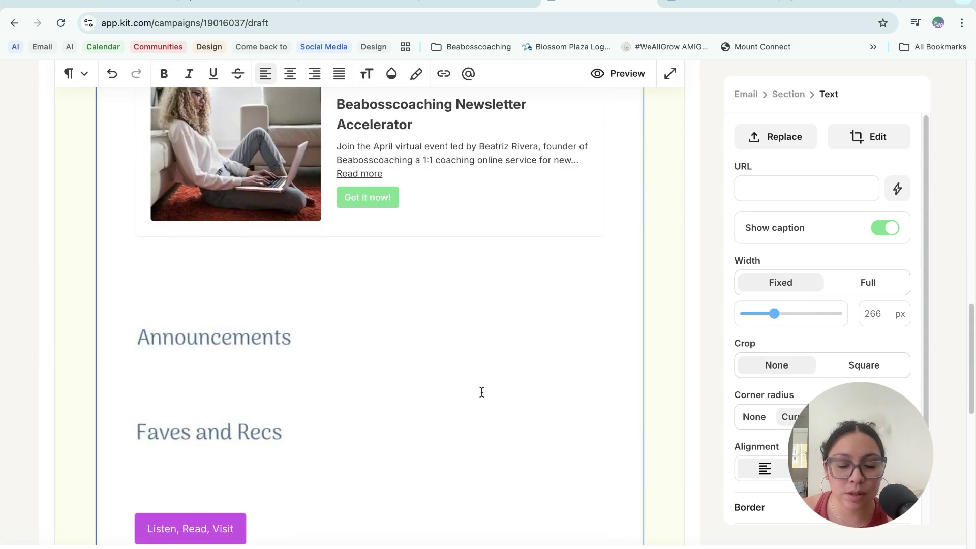
pyautogui.click(224, 274)
pyautogui.press('BackSpace')
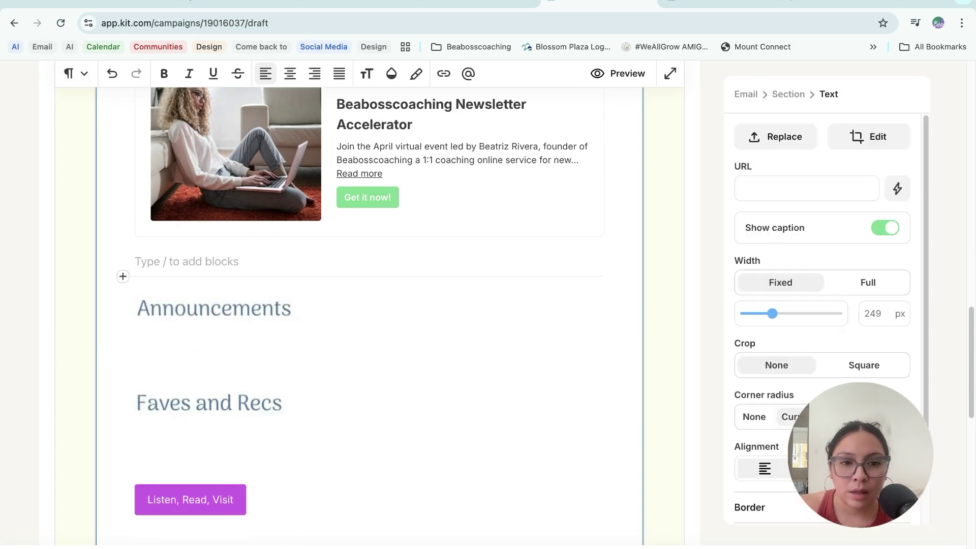
pyautogui.press('BackSpace')
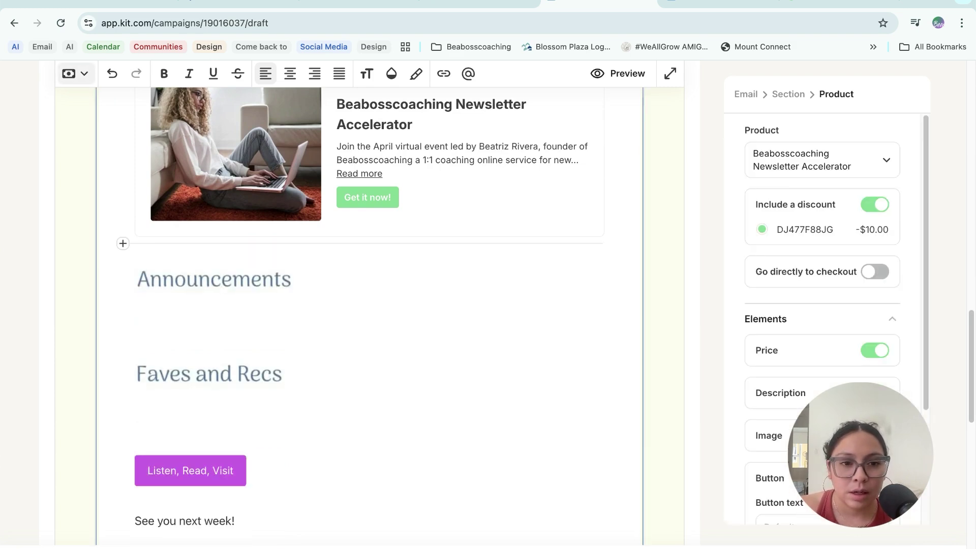
pyautogui.click(258, 281)
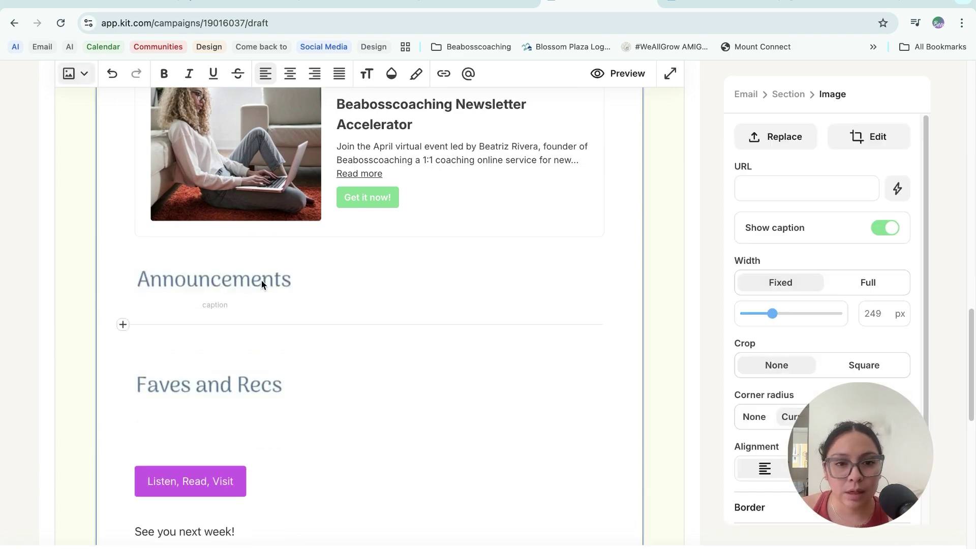
pyautogui.press('BackSpace')
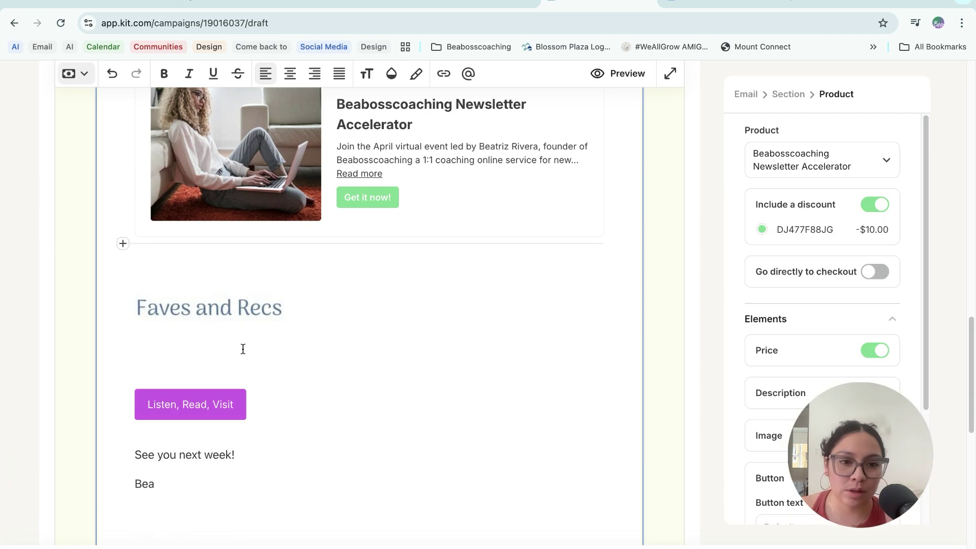
pyautogui.click(212, 315)
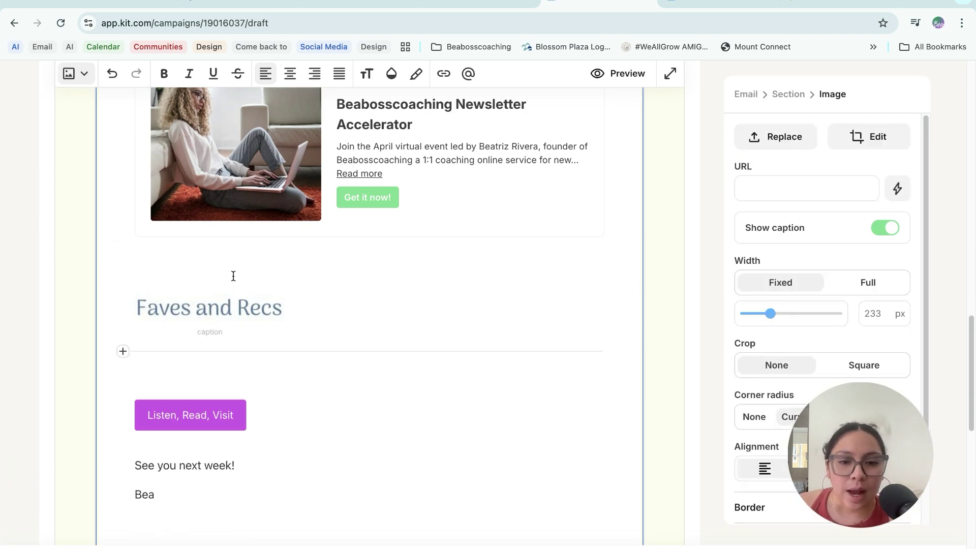
pyautogui.press('BackSpace')
pyautogui.hotkey('ctrl', 'z')
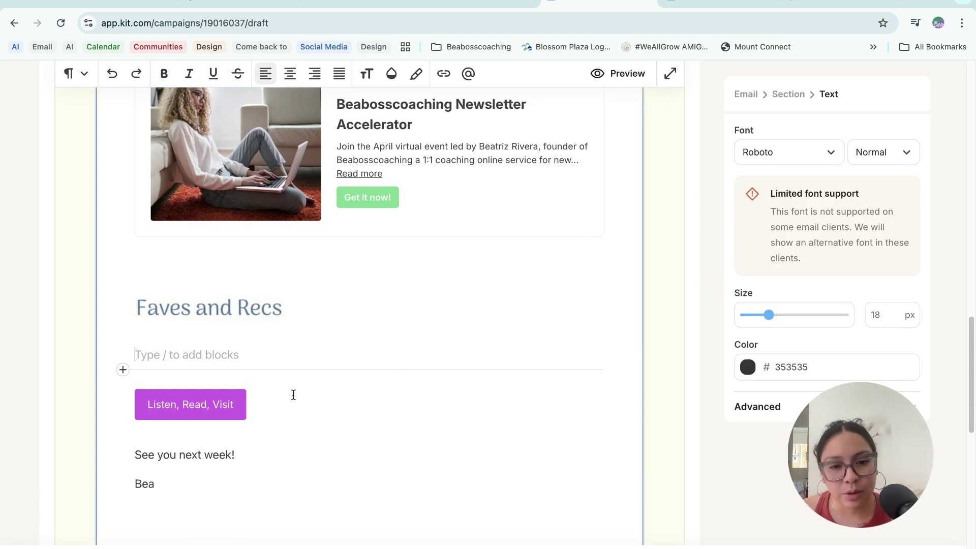
# Step: Delete the "Listen, Read, Visit" button below the "Faves and Recs" heading and remove one of the empty lines there
pyautogui.scroll(-2, 264, 399)
pyautogui.scroll(-2, 323, 395)
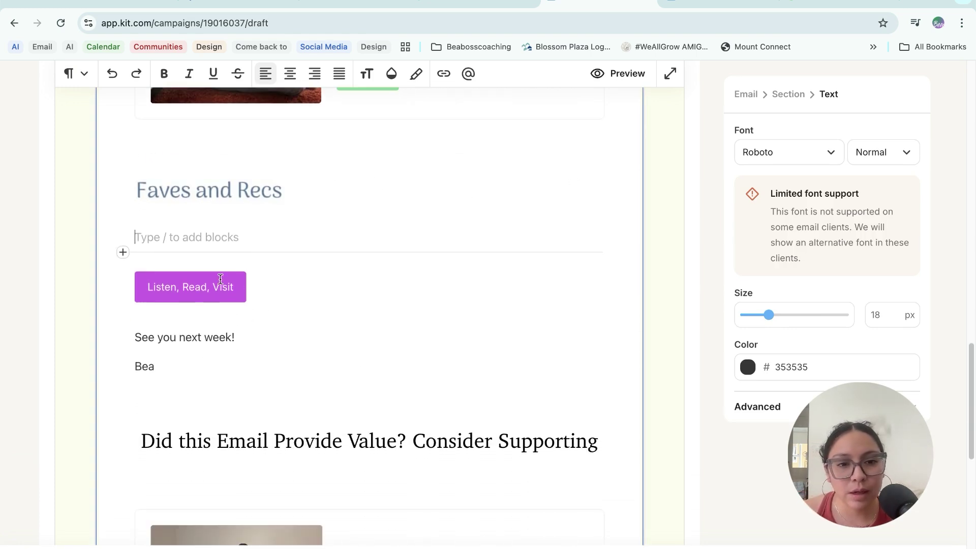
pyautogui.click(196, 289)
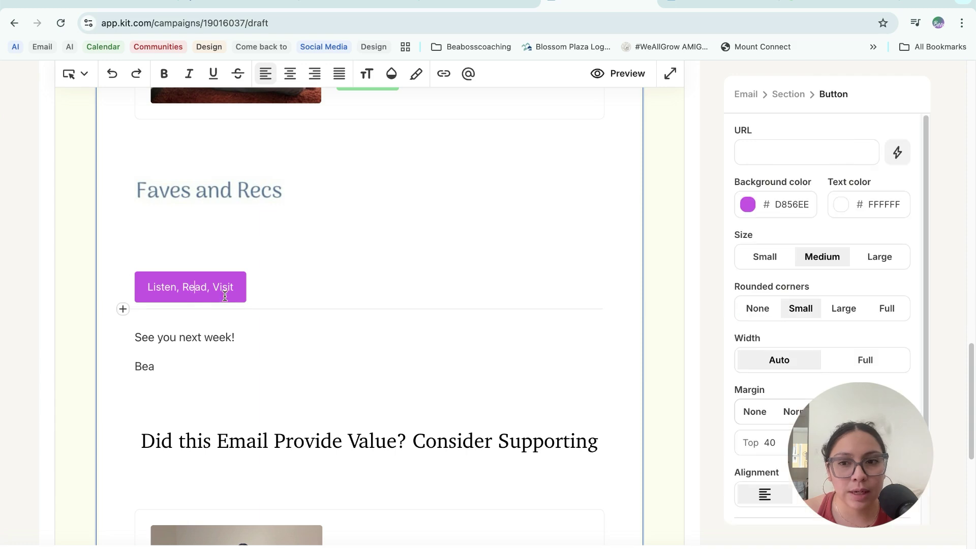
pyautogui.moveTo(246, 288); pyautogui.dragTo(139, 289)
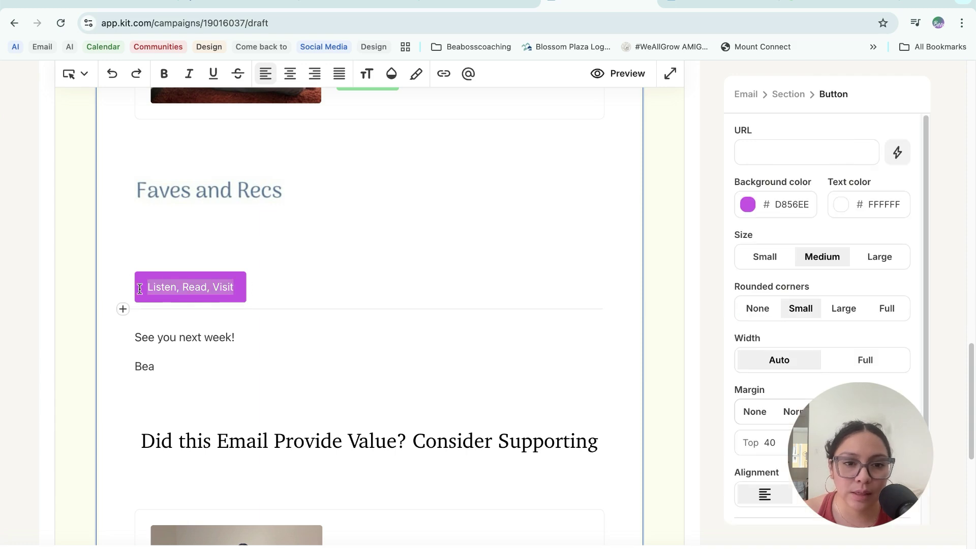
pyautogui.press('BackSpace')
pyautogui.press('BackSpace')
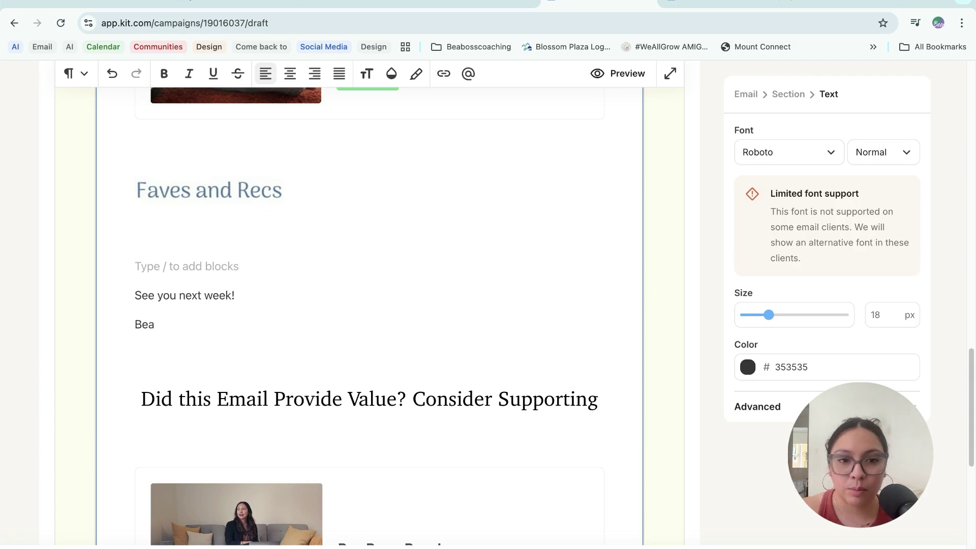
pyautogui.press('BackSpace')
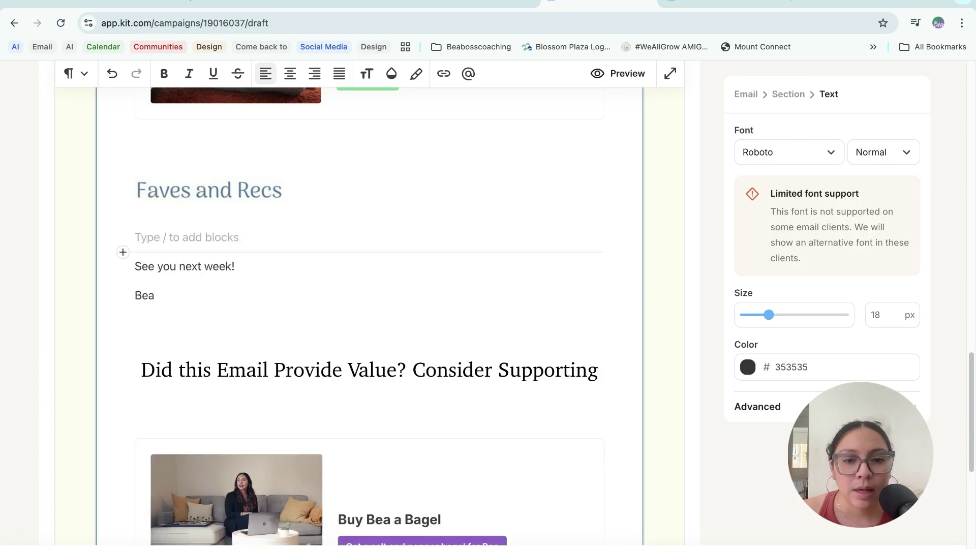
# Step: Try removing the plant-and-books image below the "Tariffs, Tariffs, Tariffs" title and undo the deletion
pyautogui.scroll(10, 278, 302)
pyautogui.scroll(3, 258, 256)
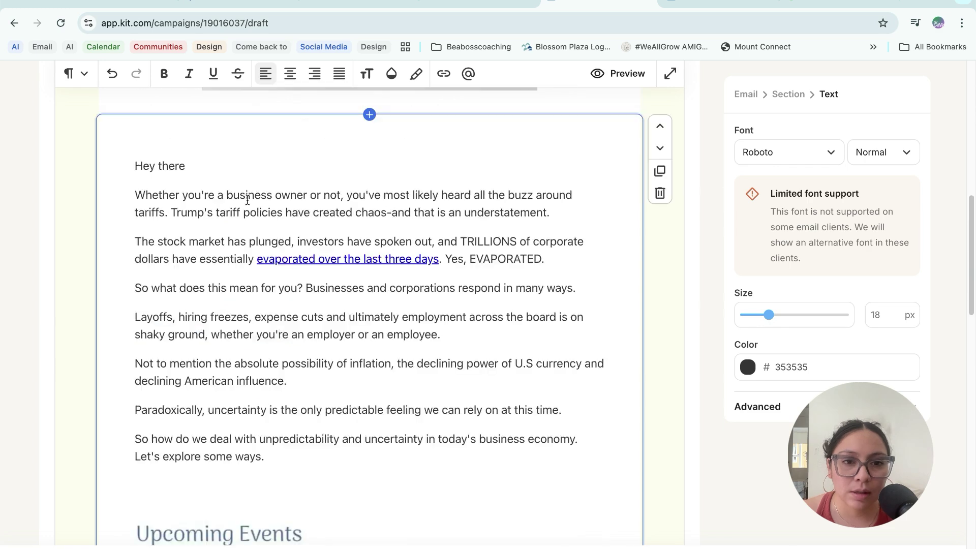
pyautogui.scroll(-2, 344, 348)
pyautogui.scroll(-1, 415, 322)
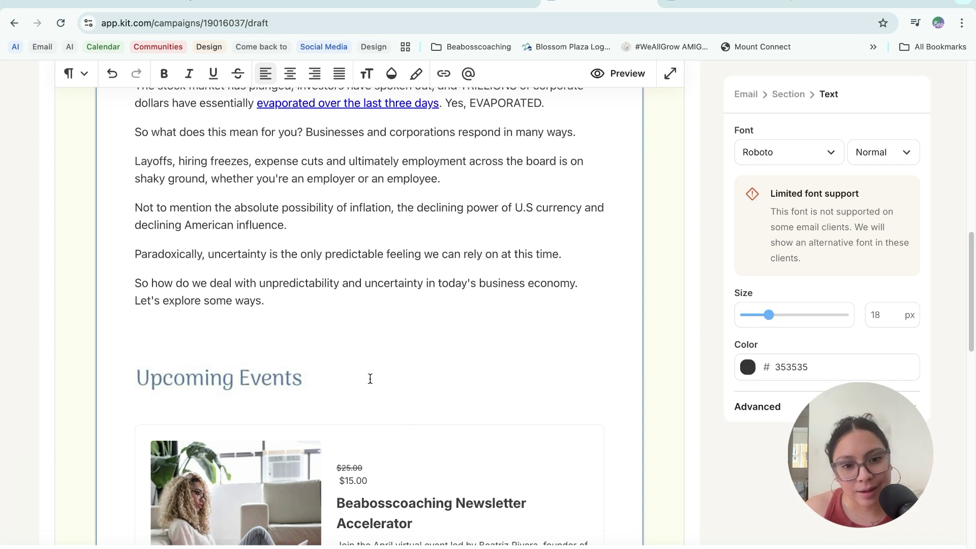
pyautogui.click(239, 340)
pyautogui.scroll(9, 307, 275)
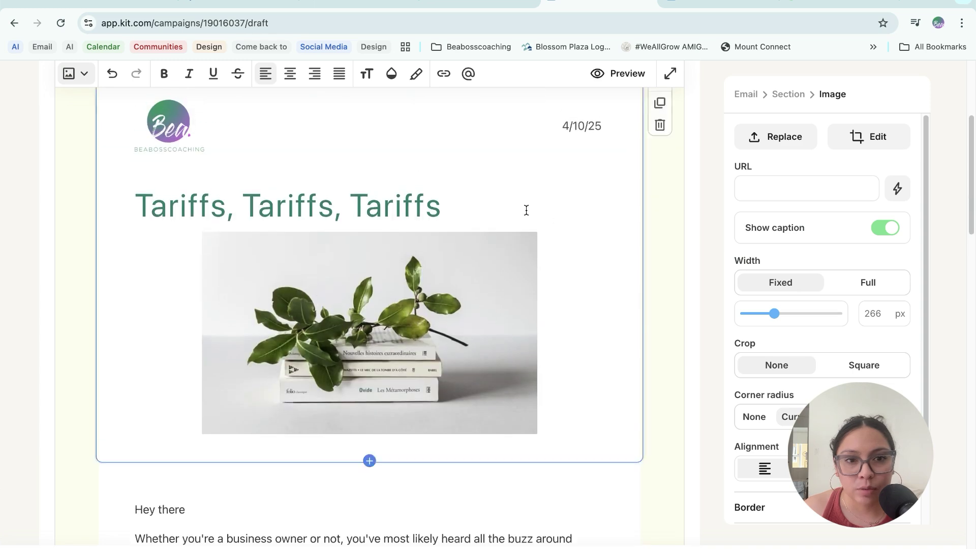
pyautogui.click(363, 389)
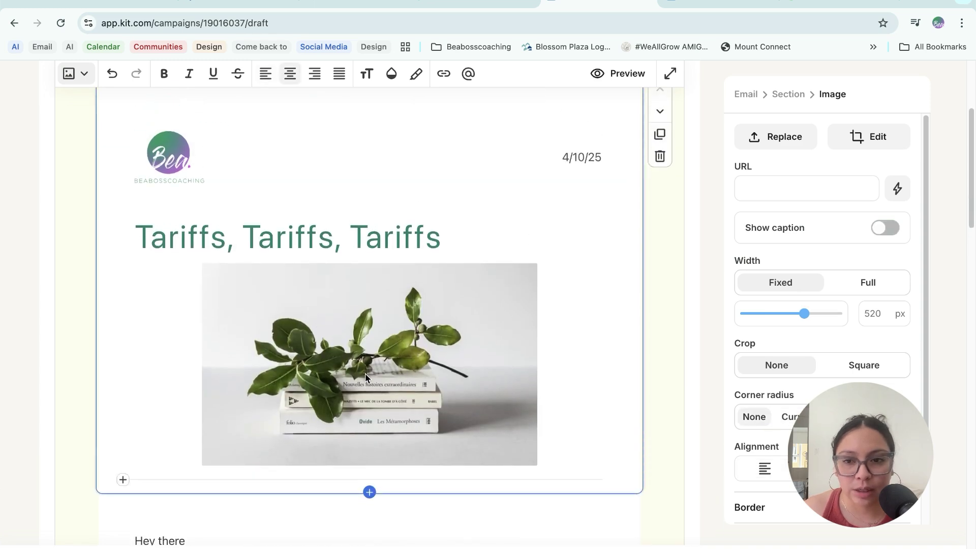
pyautogui.press('Delete')
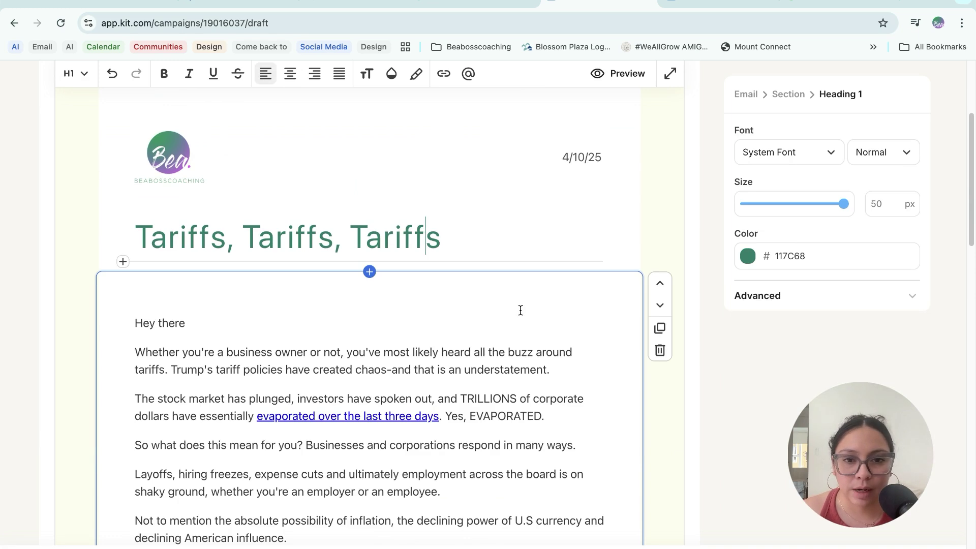
pyautogui.hotkey('ctrl', 'z')
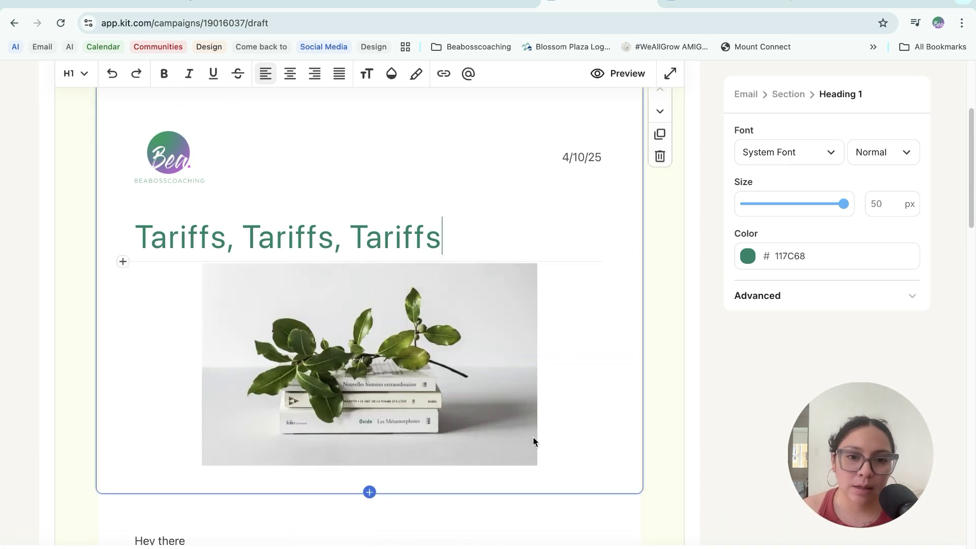
# Step: Search Unsplash for "tariff" pictures as a replacement for the header image, then close the gallery without choosing one
pyautogui.scroll(-1, 379, 350)
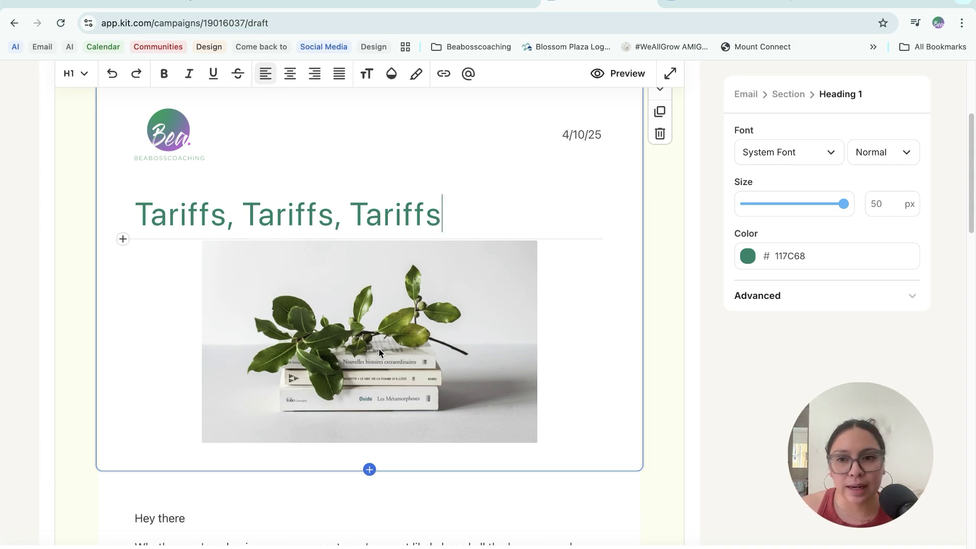
pyautogui.scroll(1, 523, 351)
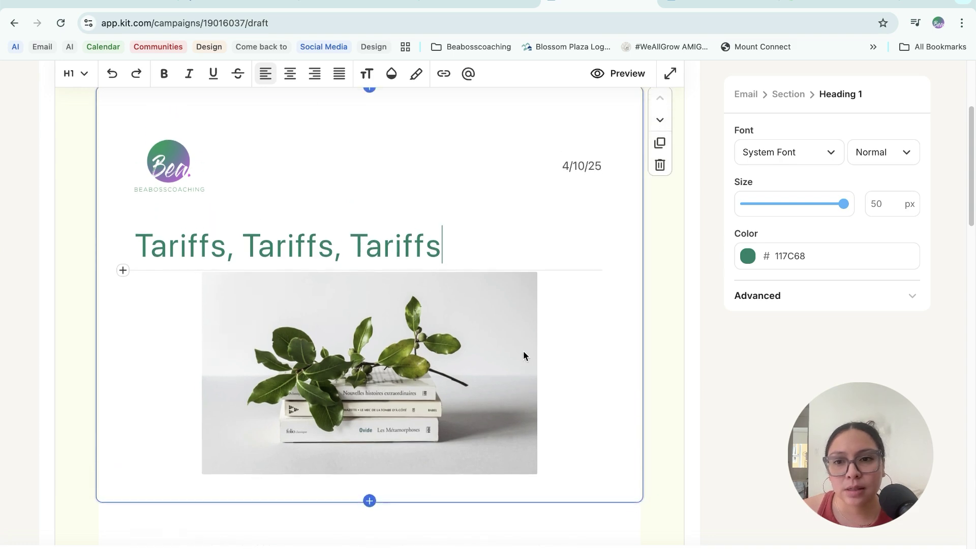
pyautogui.scroll(2, 524, 354)
pyautogui.click(525, 354)
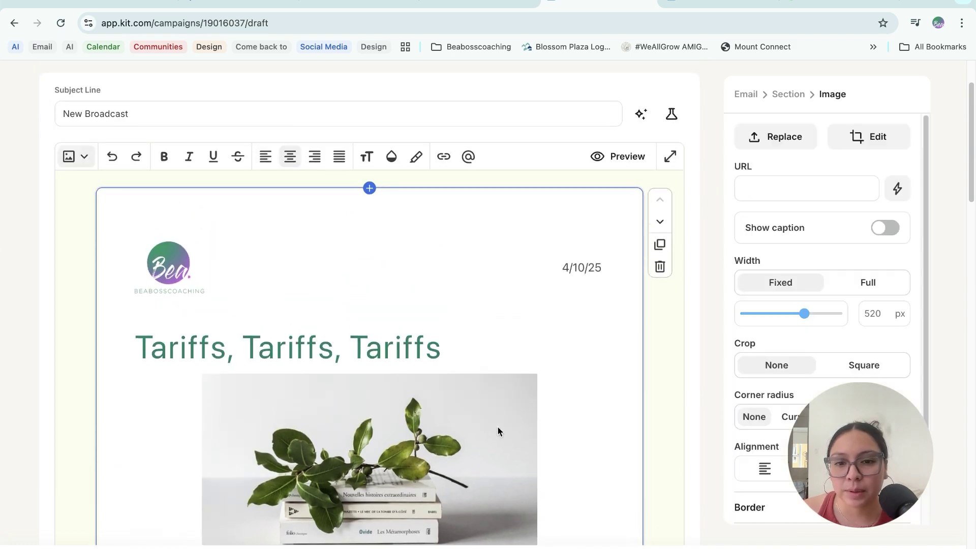
pyautogui.click(779, 142)
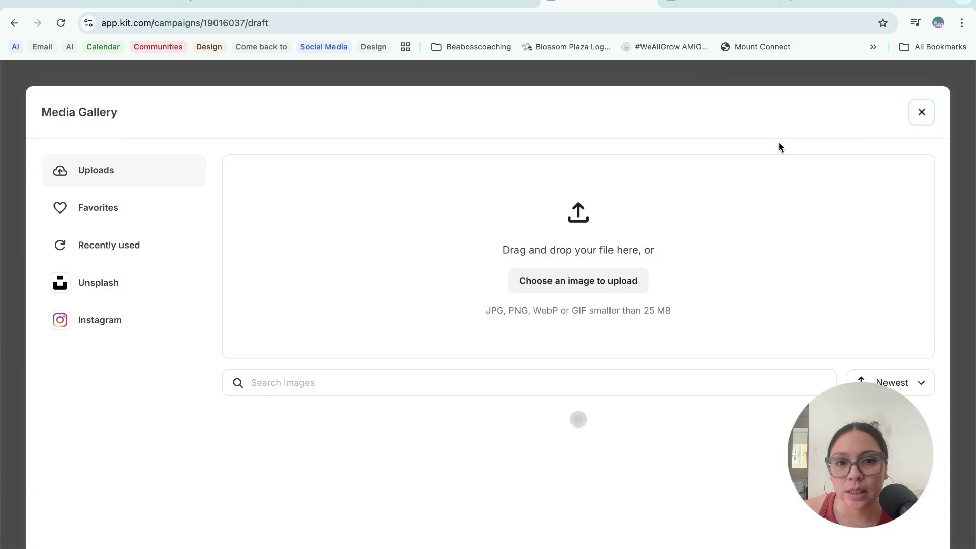
pyautogui.click(119, 287)
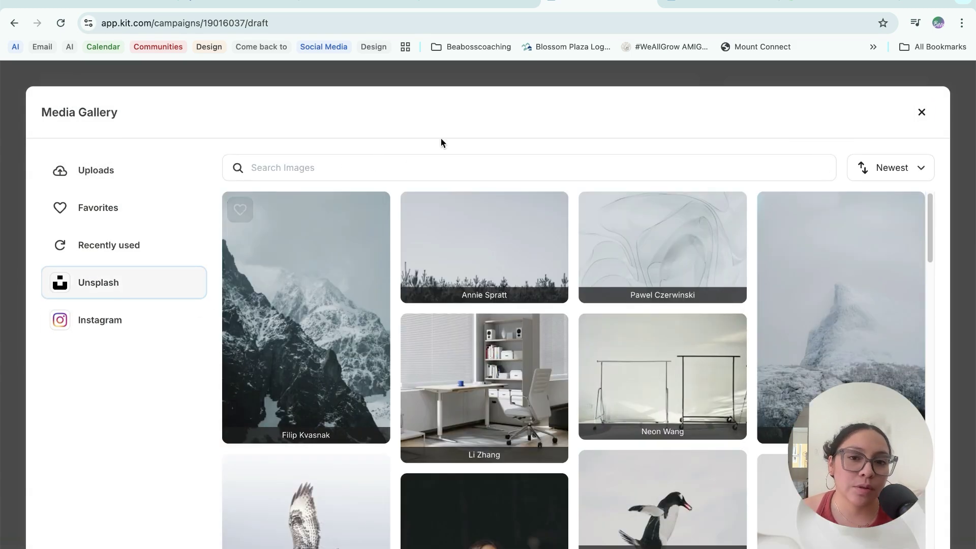
pyautogui.click(349, 163)
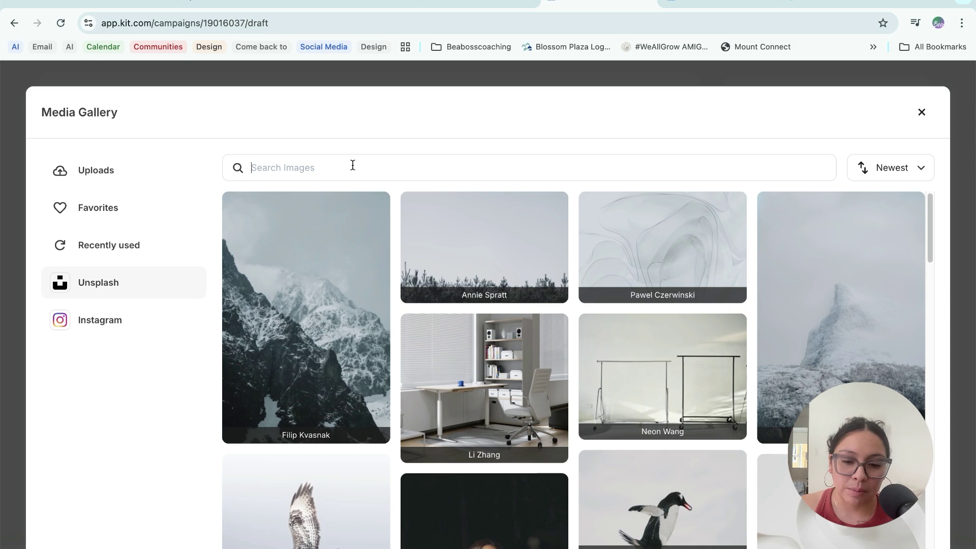
pyautogui.write('tariff')
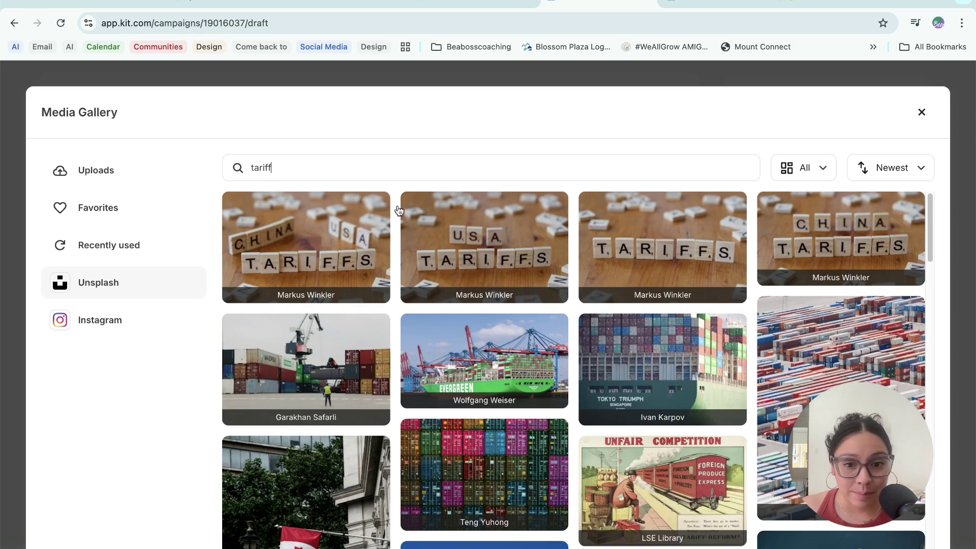
pyautogui.moveTo(343, 280)
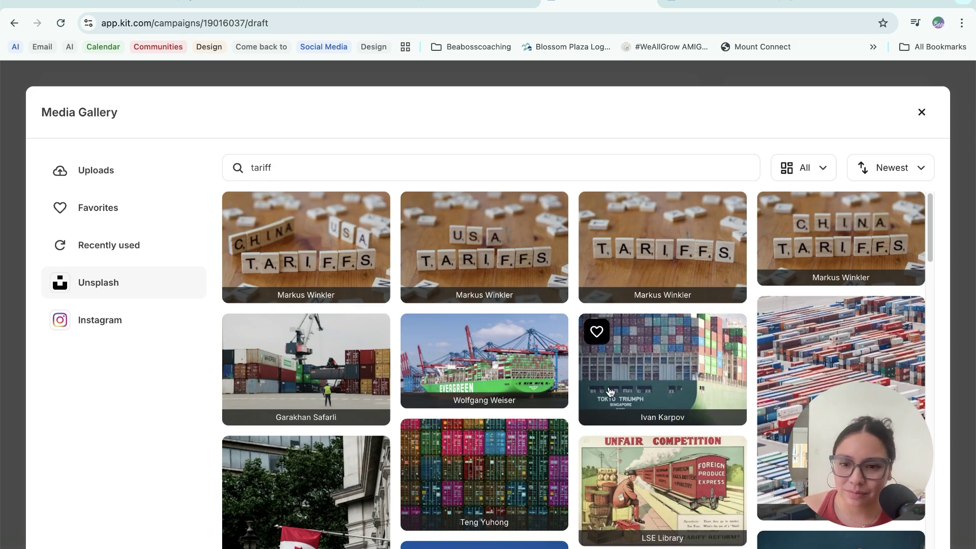
pyautogui.scroll(-1, 750, 441)
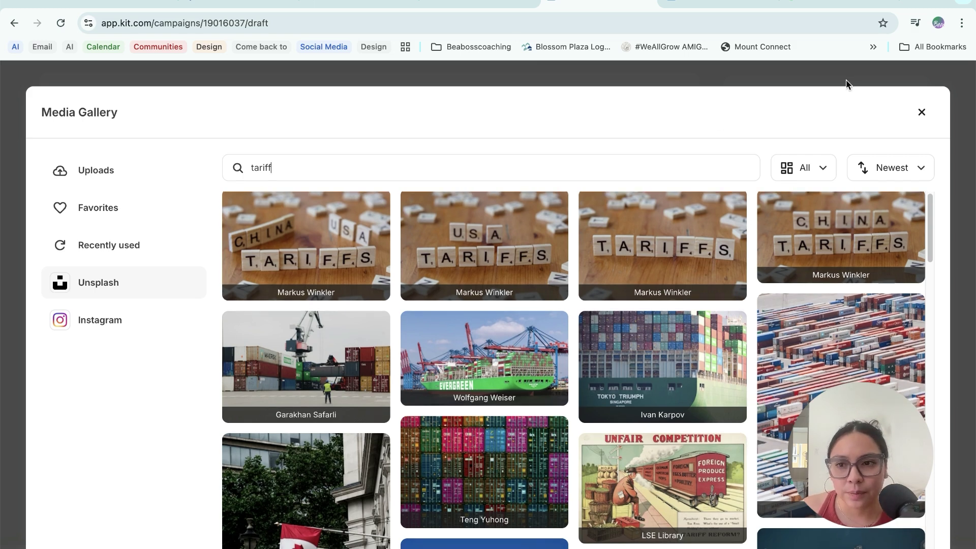
pyautogui.click(922, 112)
# Step: Review the newsletter draft from the title and body text through "Upcoming Events" and "Faves and Recs" to the sign-off
pyautogui.scroll(-5, 694, 341)
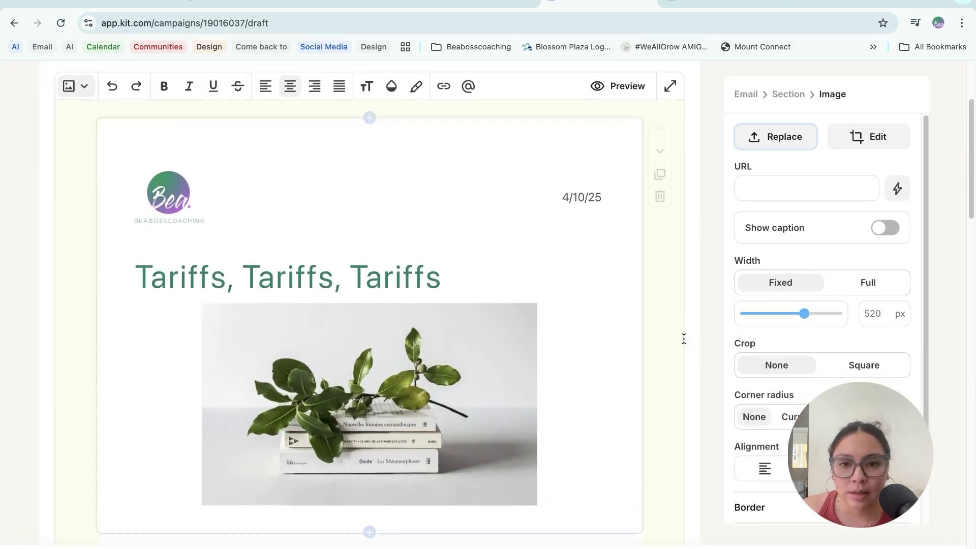
pyautogui.scroll(-5, 683, 339)
pyautogui.scroll(-5, 687, 347)
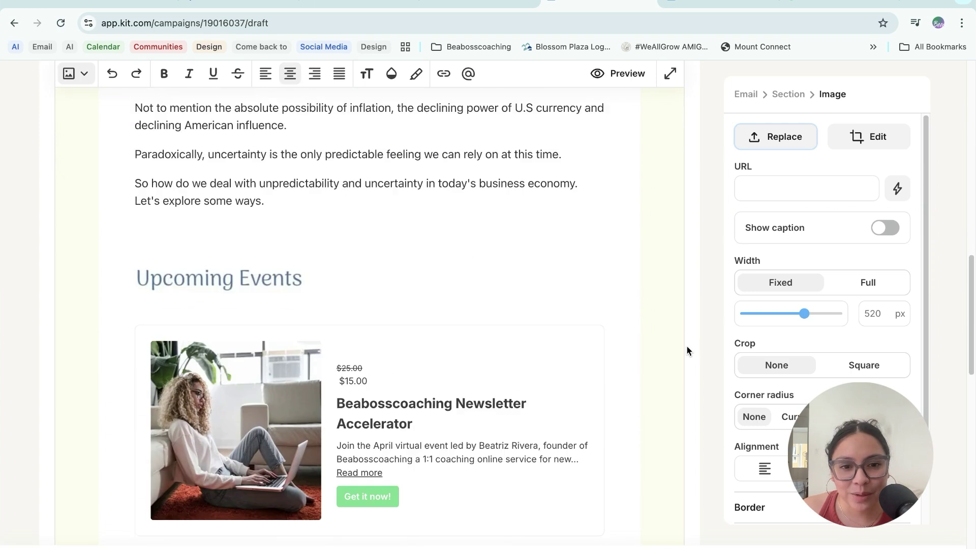
pyautogui.scroll(-8, 688, 346)
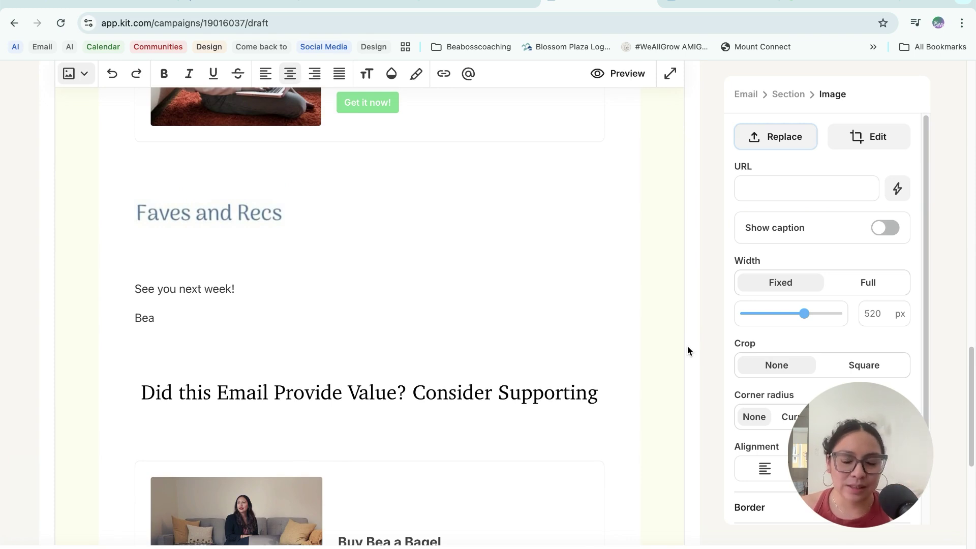
pyautogui.scroll(15, 458, 346)
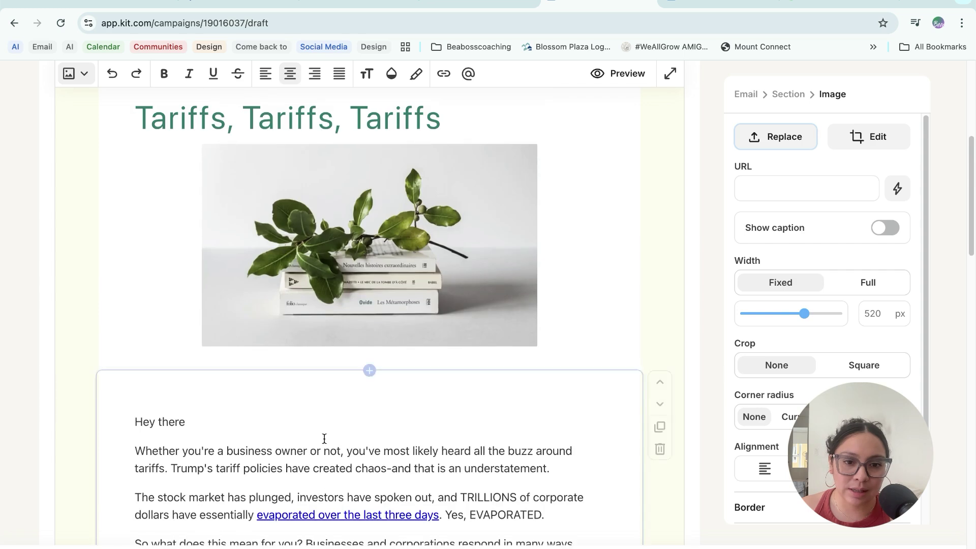
pyautogui.scroll(-4, 324, 439)
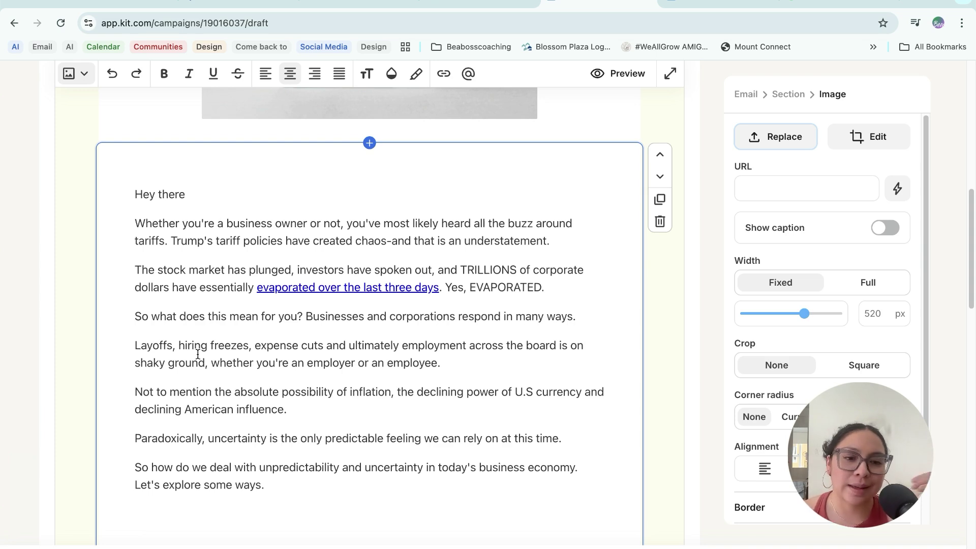
pyautogui.scroll(5, 164, 214)
pyautogui.scroll(-6, 318, 312)
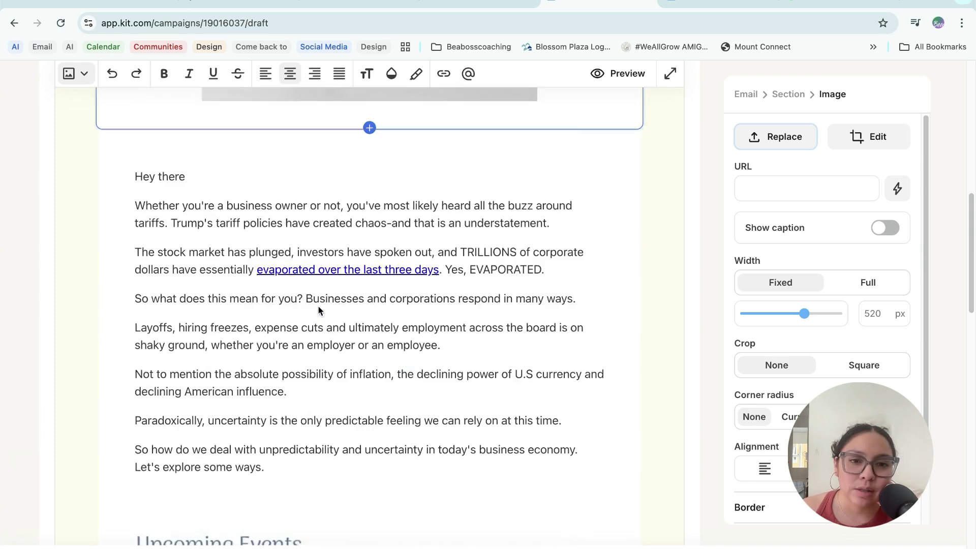
pyautogui.scroll(-8, 378, 342)
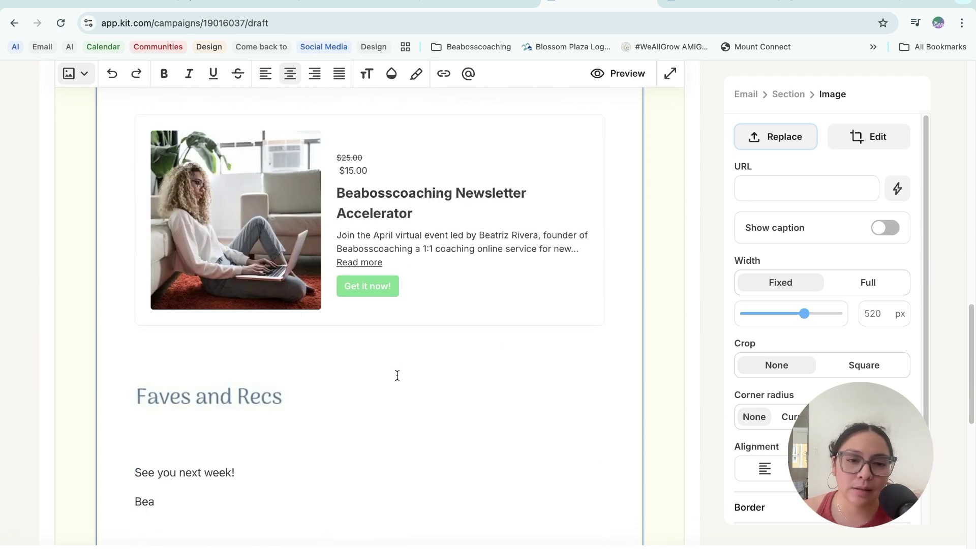
pyautogui.scroll(-1, 421, 356)
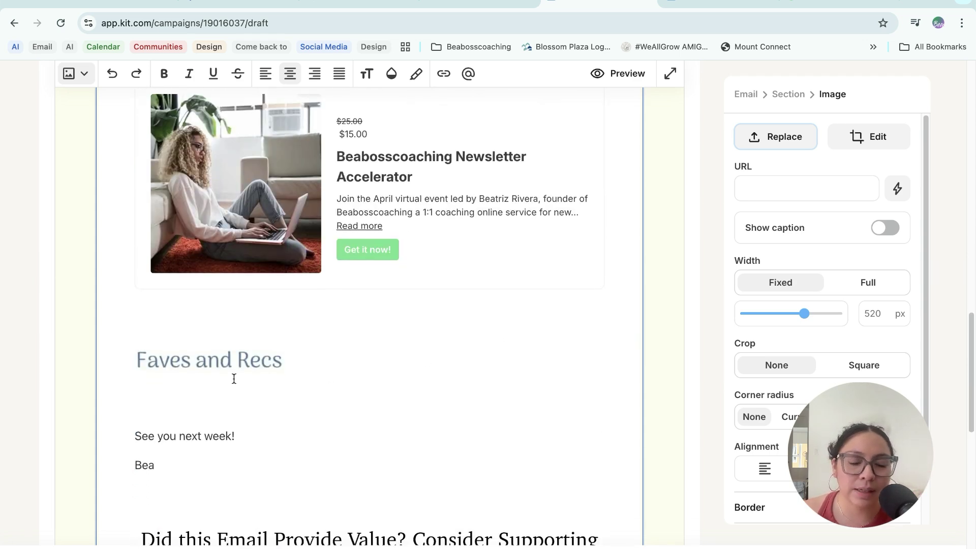
pyautogui.scroll(-2, 413, 391)
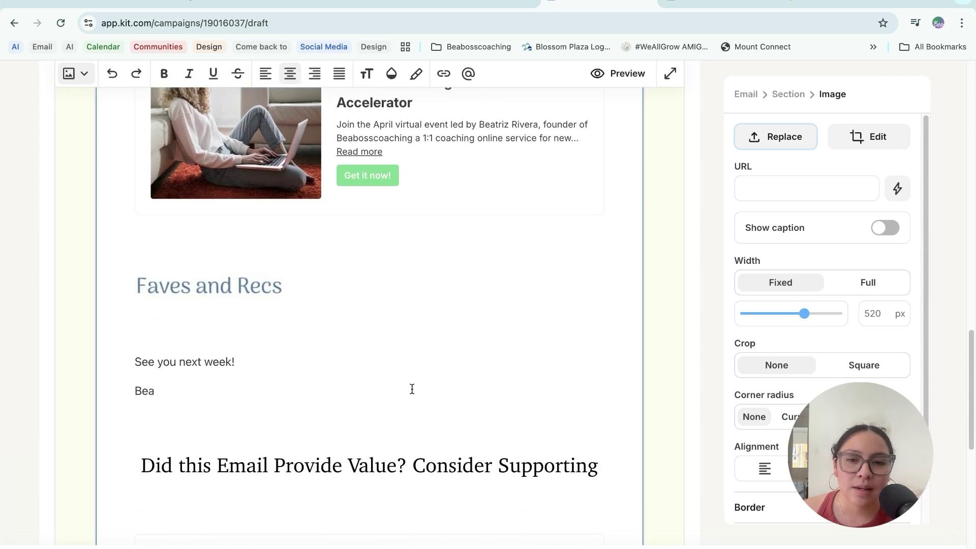
pyautogui.scroll(12, 307, 339)
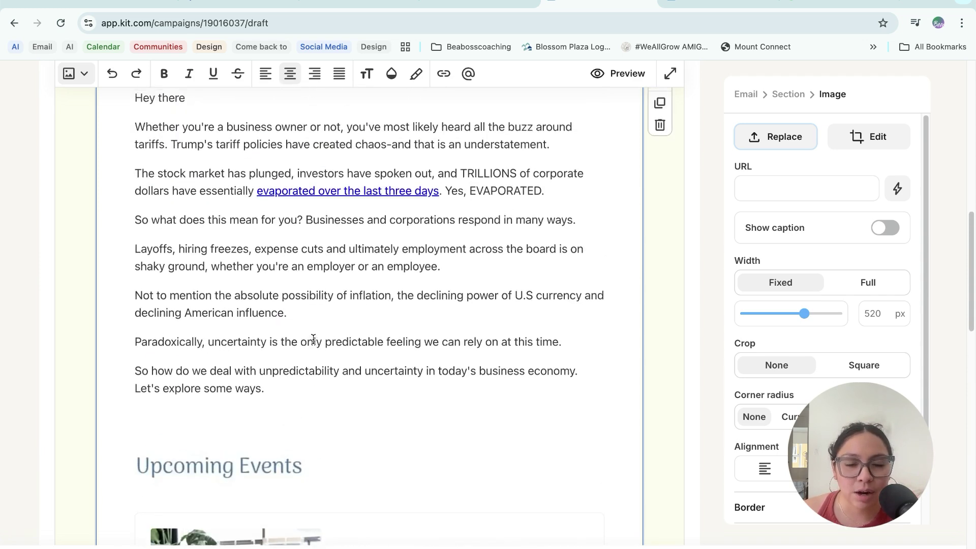
pyautogui.scroll(1, 314, 339)
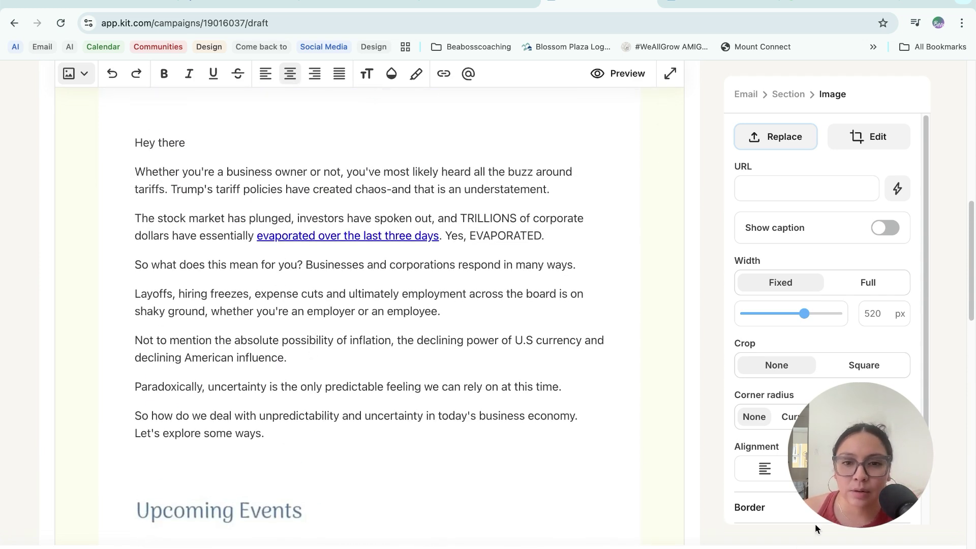
# Step: Replace the broadcast's subject line with "Tariffs"
pyautogui.scroll(10, 645, 453)
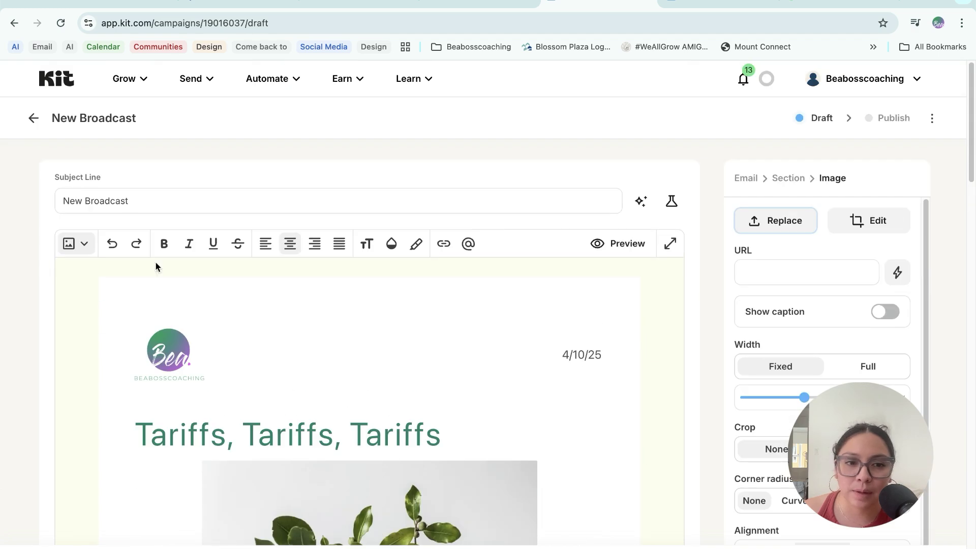
pyautogui.tripleClick(111, 201)
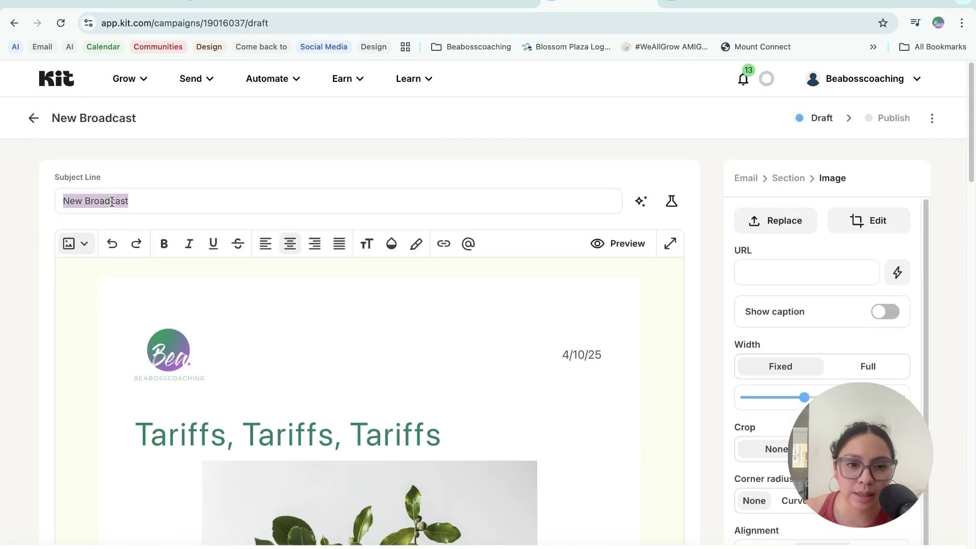
pyautogui.press('BackSpace')
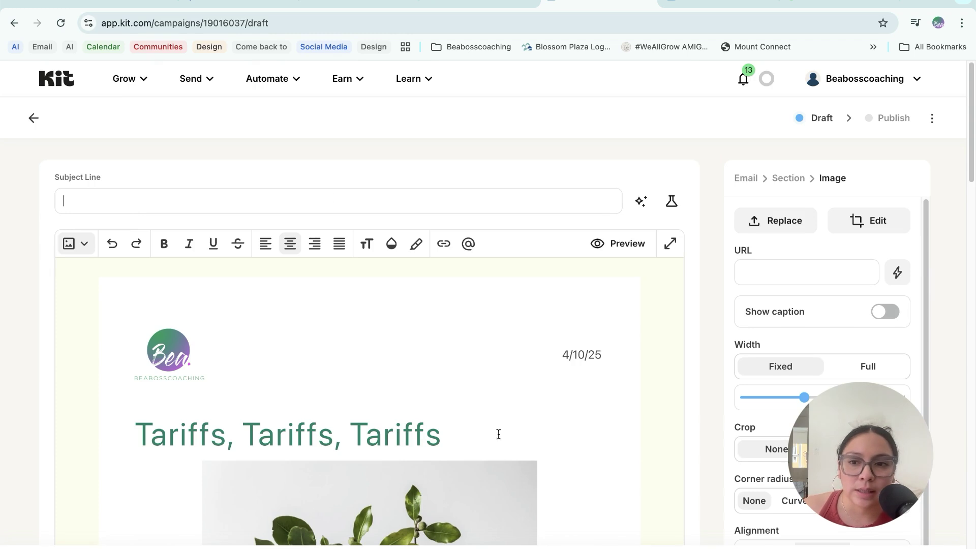
pyautogui.click(381, 199)
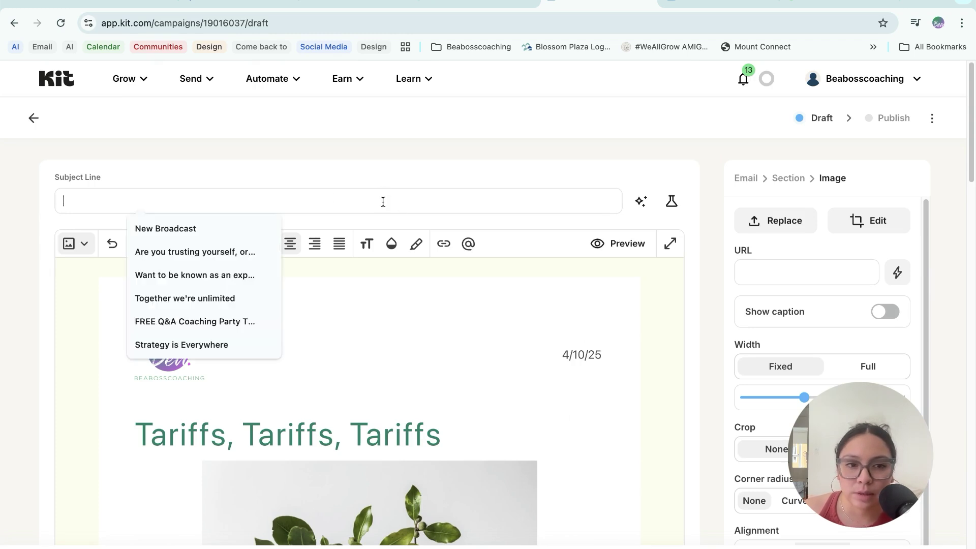
pyautogui.write('Tariffs')
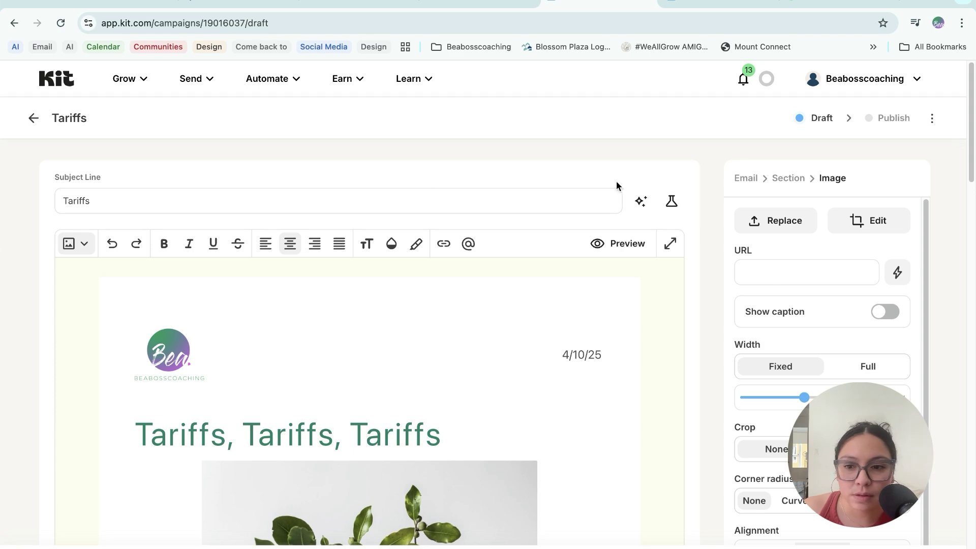
pyautogui.click(529, 300)
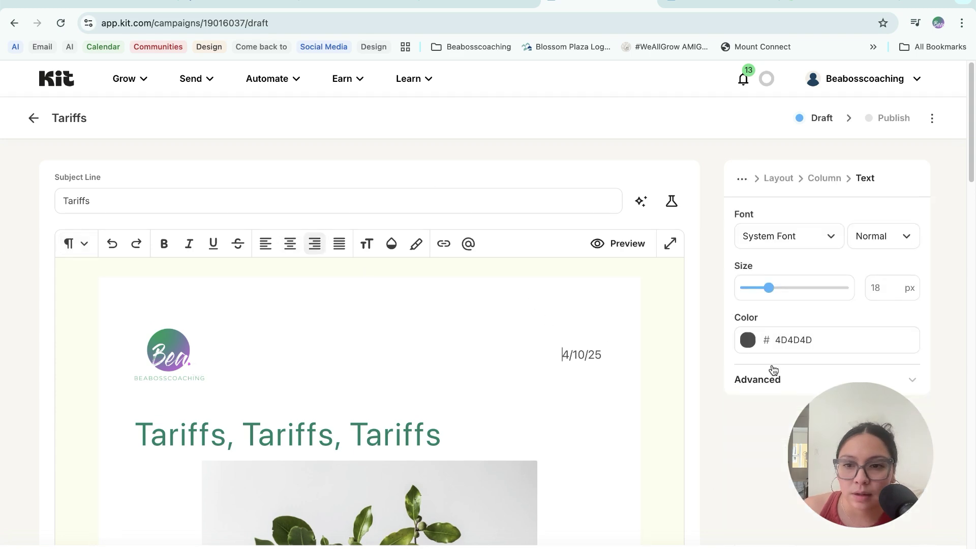
# Step: Proceed to the broadcast's publishing settings and enable sending it as an email
pyautogui.click(900, 548)
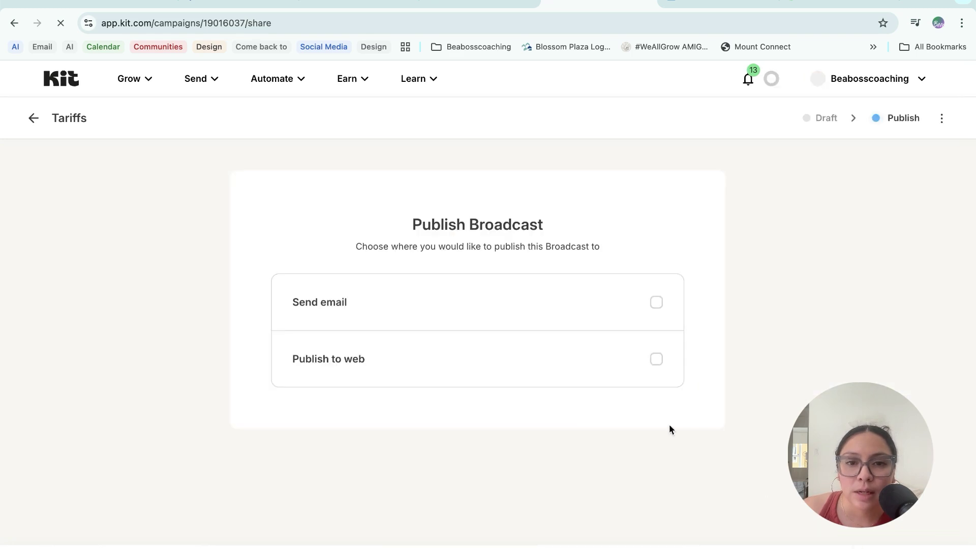
pyautogui.click(657, 303)
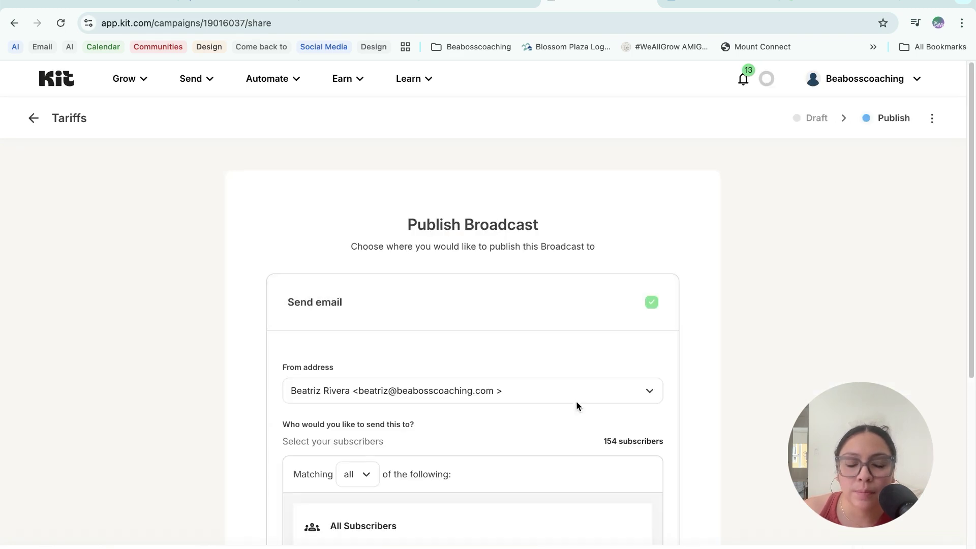
pyautogui.scroll(-2, 529, 362)
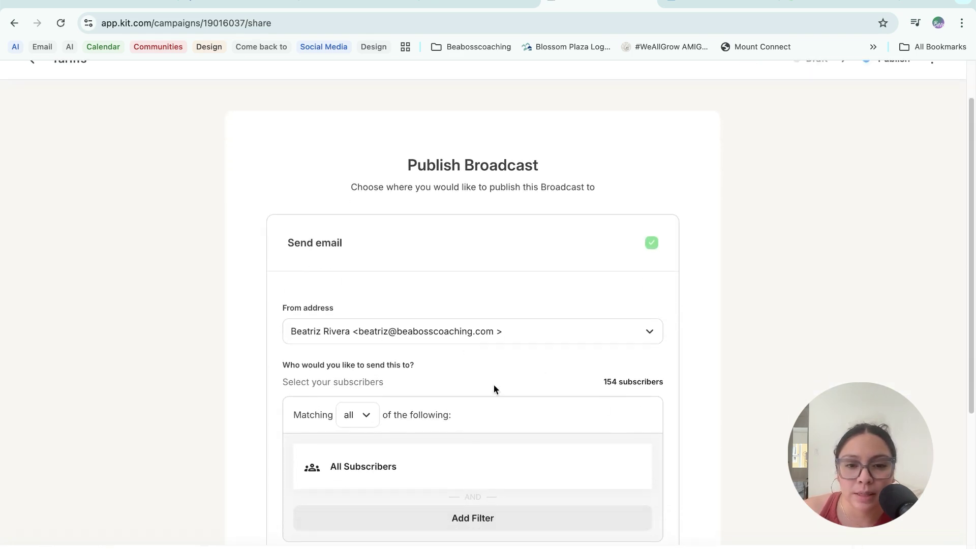
pyautogui.scroll(-3, 584, 389)
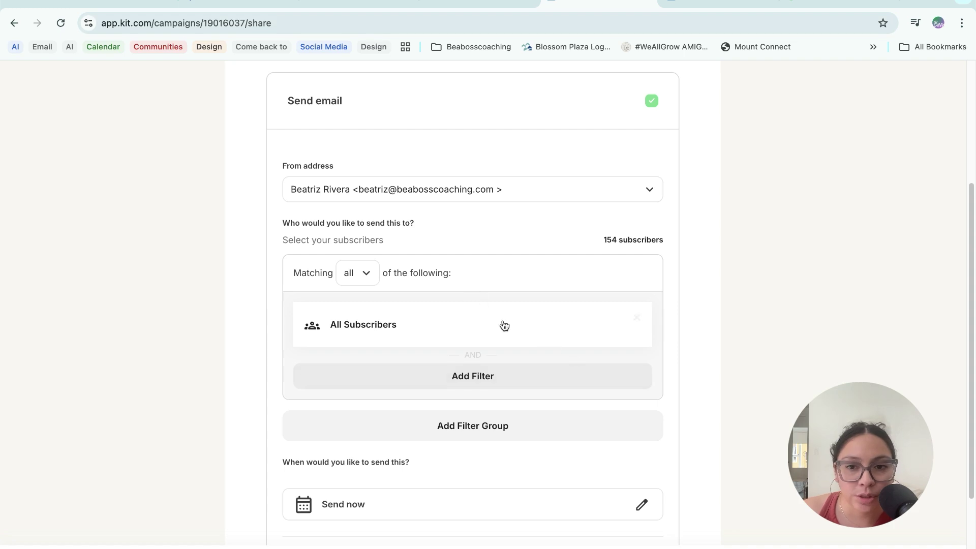
# Step: Remove the "All Subscribers" filter and set the recipient group to match none of its filters
pyautogui.click(637, 319)
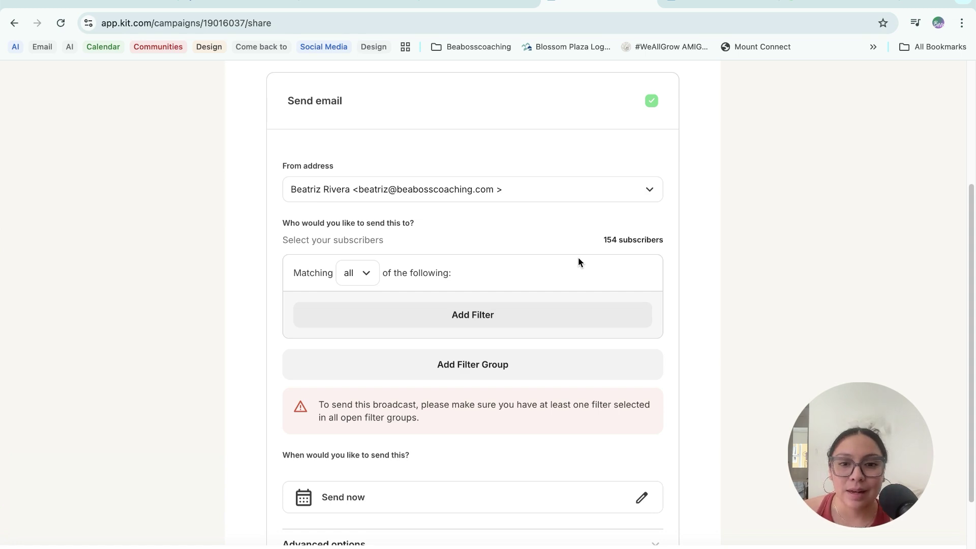
pyautogui.click(359, 275)
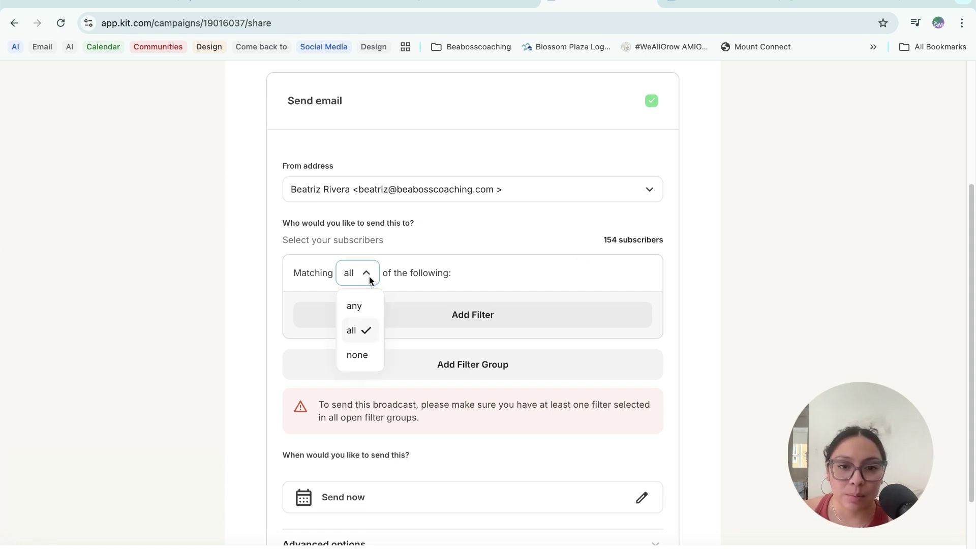
pyautogui.click(379, 356)
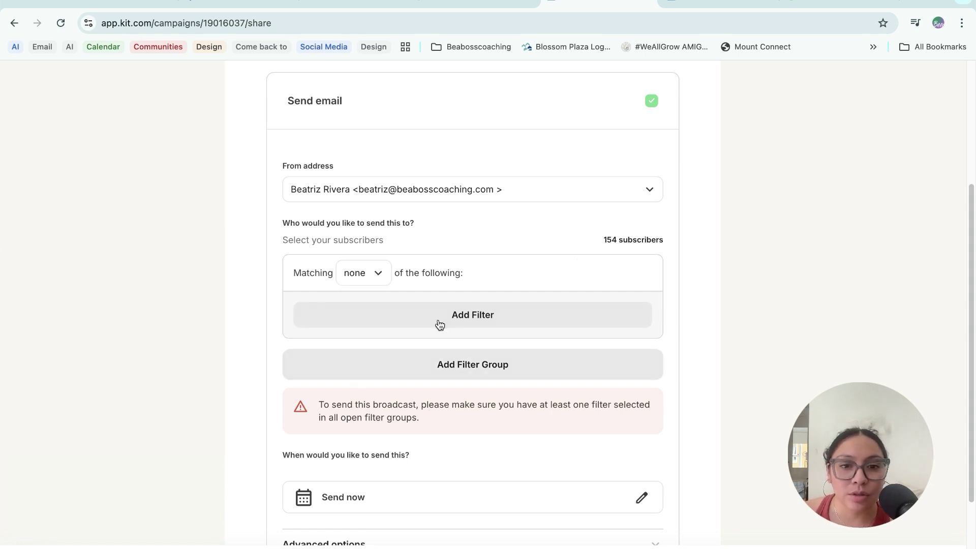
# Step: Add a recipient filter for subscribers with the "No Email List" tag
pyautogui.click(500, 314)
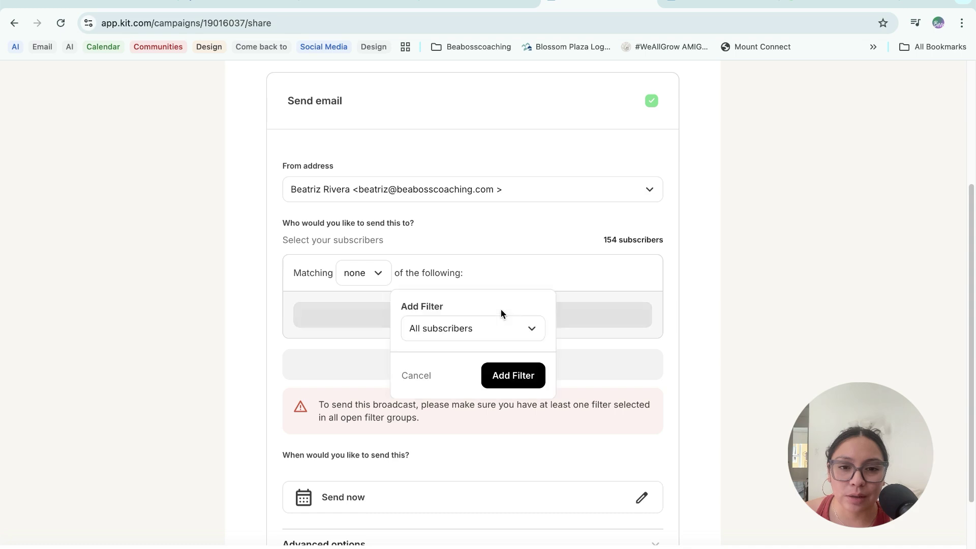
pyautogui.click(471, 327)
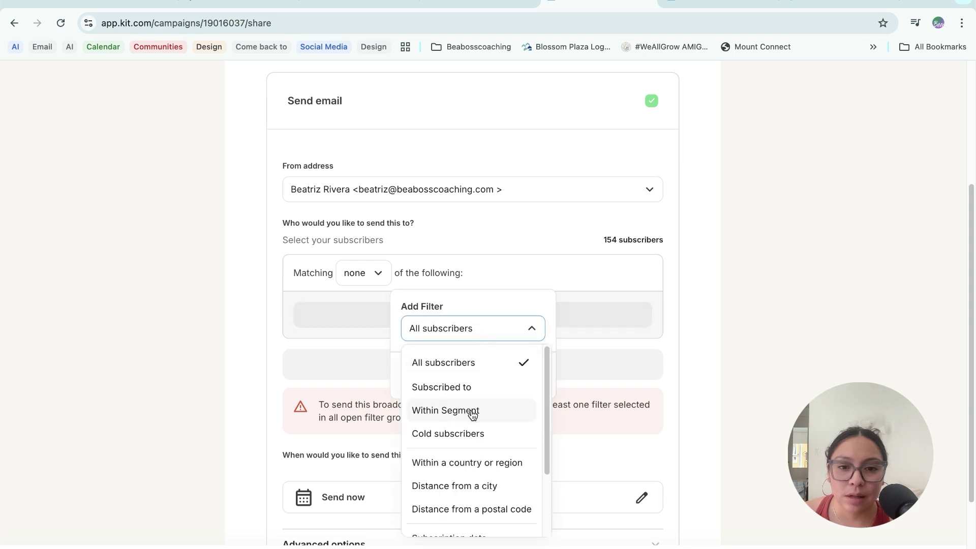
pyautogui.click(451, 387)
pyautogui.click(460, 365)
pyautogui.click(445, 442)
pyautogui.click(464, 392)
pyautogui.scroll(-1, 459, 482)
pyautogui.scroll(-7, 459, 482)
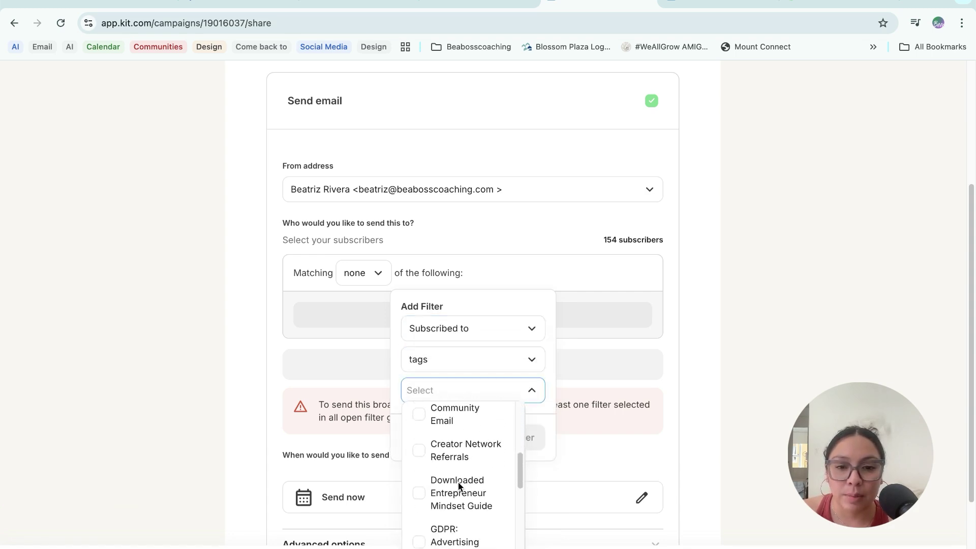
pyautogui.scroll(-8, 458, 486)
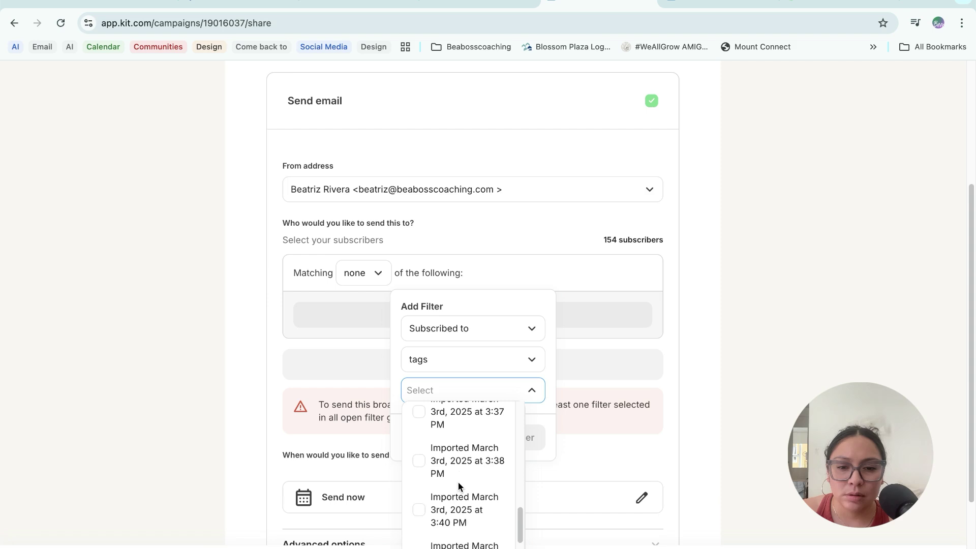
pyautogui.scroll(-1, 459, 485)
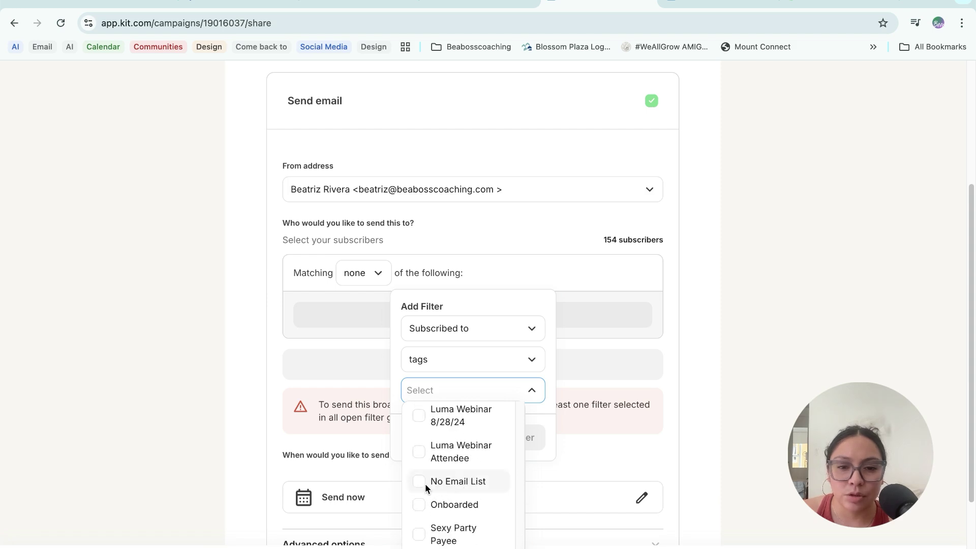
pyautogui.click(459, 481)
pyautogui.click(515, 452)
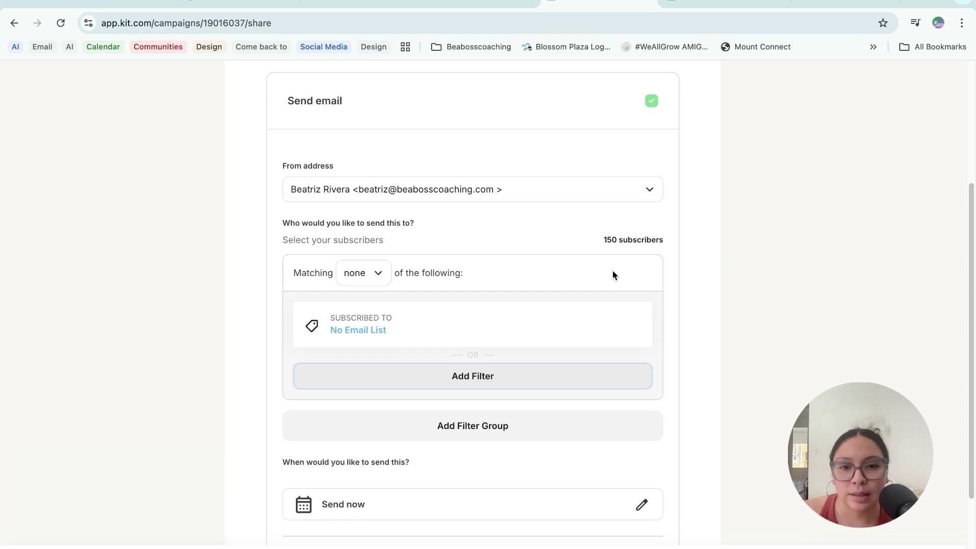
# Step: Check the send-time options without changing them and review the recipient, schedule and web publishing settings
pyautogui.scroll(-1, 681, 406)
pyautogui.scroll(-3, 697, 425)
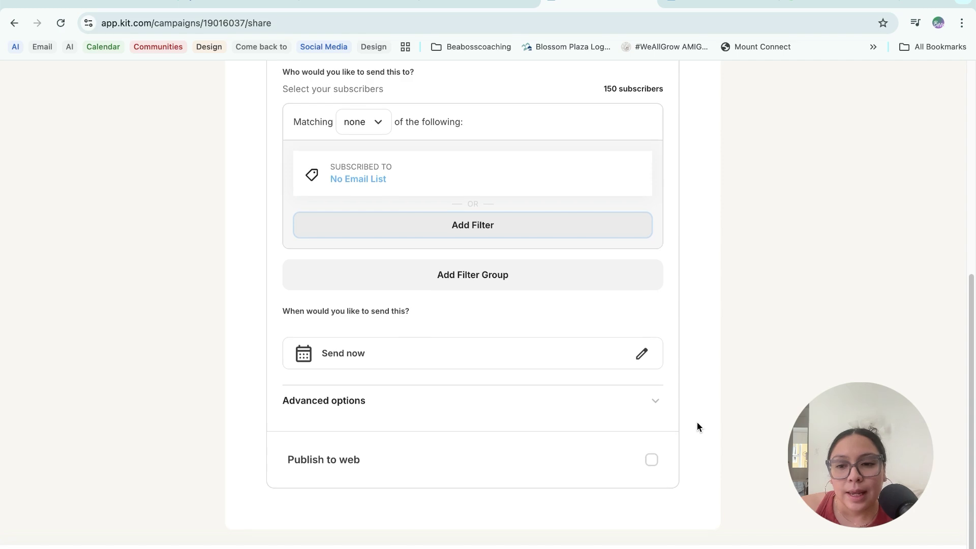
pyautogui.click(640, 355)
pyautogui.click(809, 285)
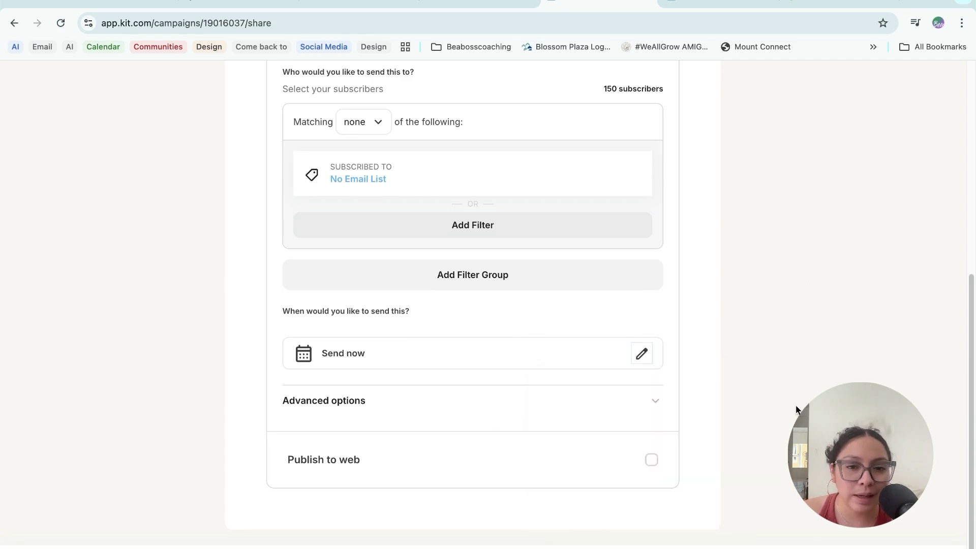
pyautogui.scroll(7, 796, 410)
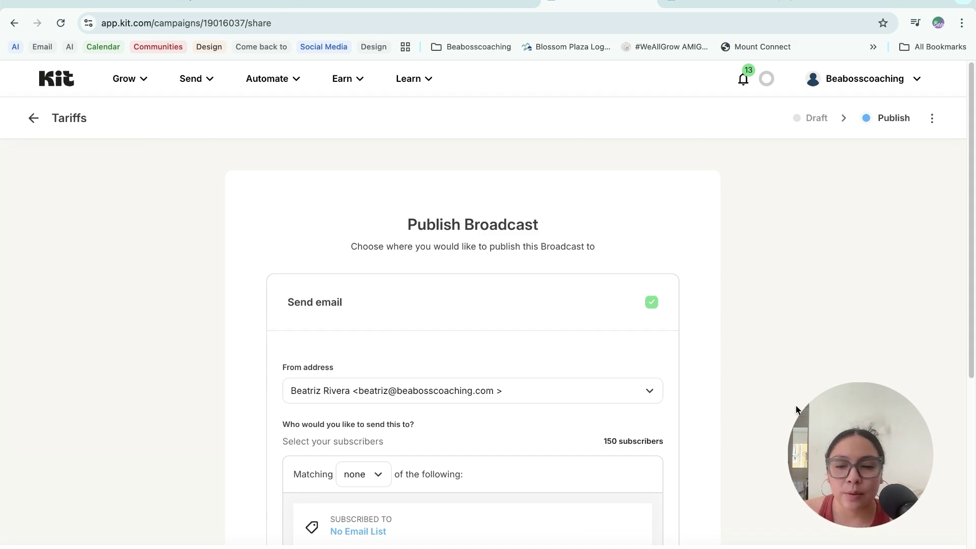
pyautogui.scroll(-7, 796, 409)
pyautogui.scroll(7, 796, 410)
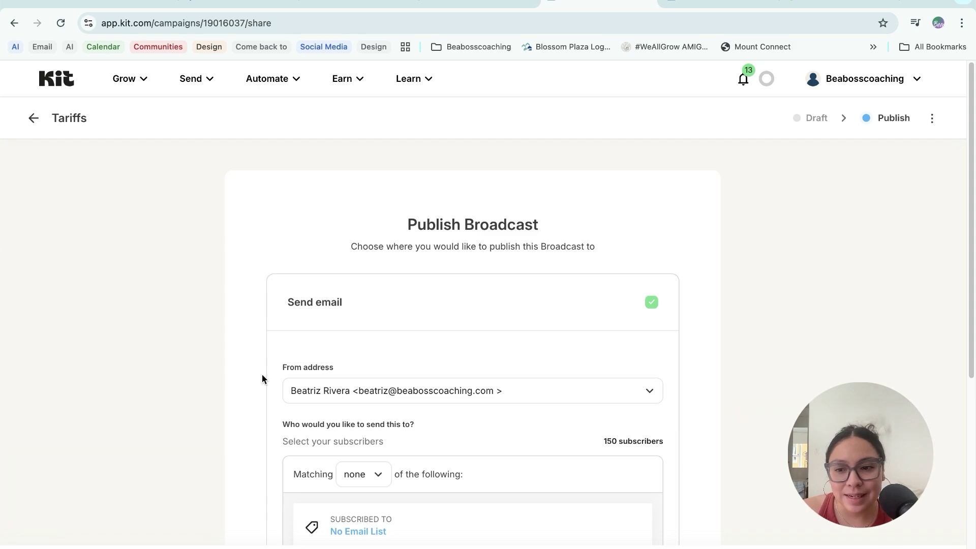
# Step: Return to the broadcasts list and reopen the "Tariffs" draft at its header image and body text
pyautogui.click(33, 117)
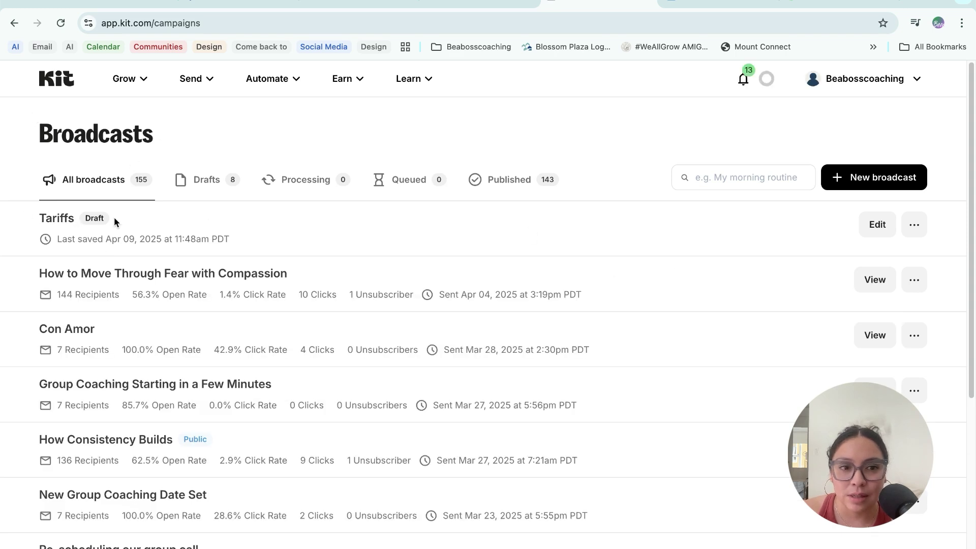
pyautogui.click(874, 227)
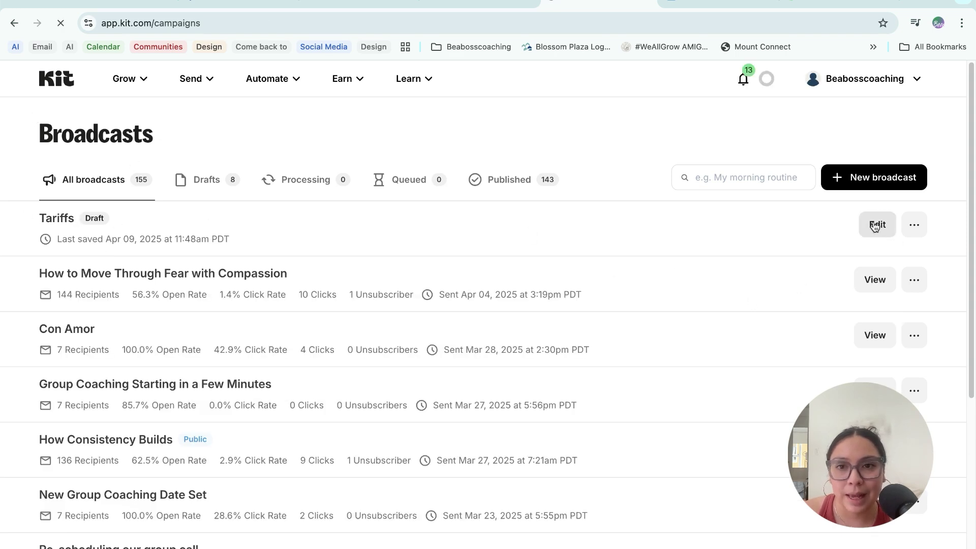
pyautogui.scroll(-6, 512, 394)
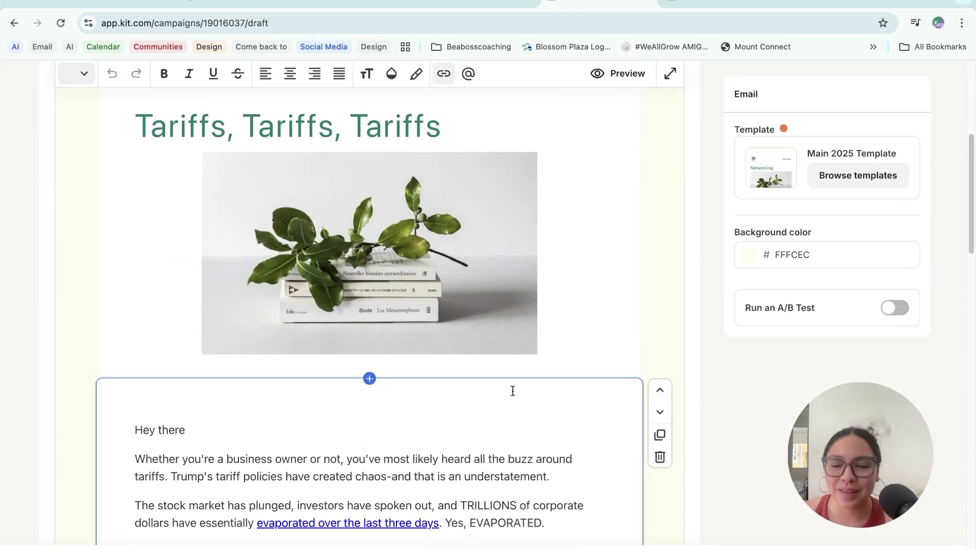
pyautogui.scroll(-3, 512, 391)
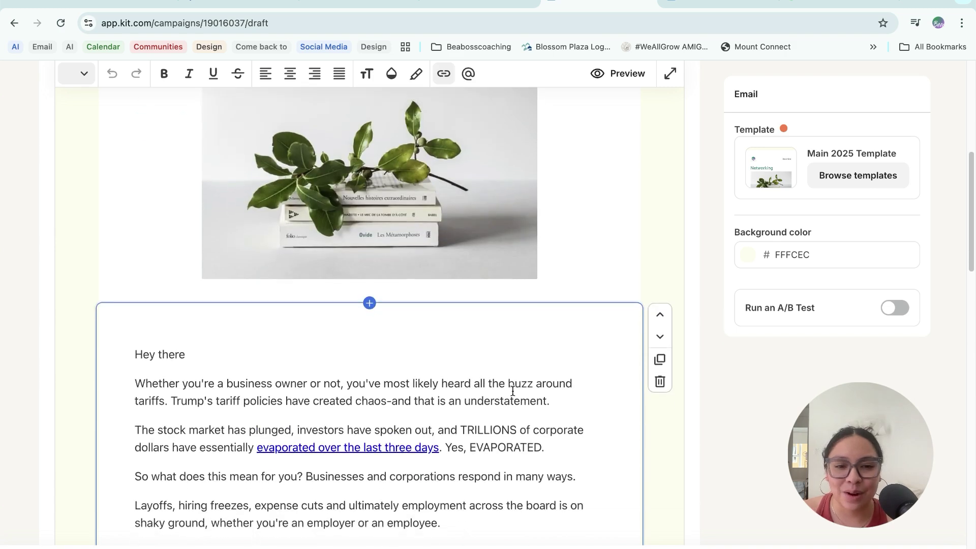